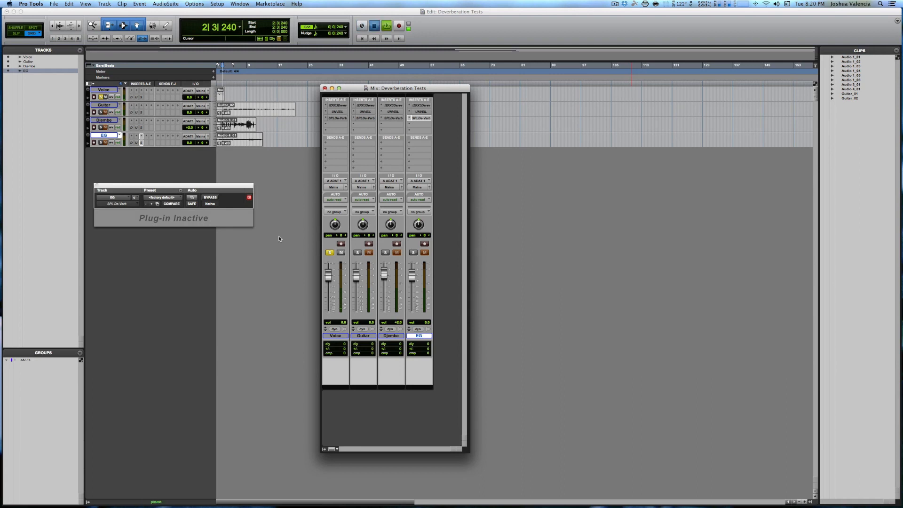
Step: Play the soloed Voice track from the session start with no dereverb plug-in active
{"action": "key", "text": "Return"}
{"action": "key", "text": "space"}
{"action": "key", "text": "space"}
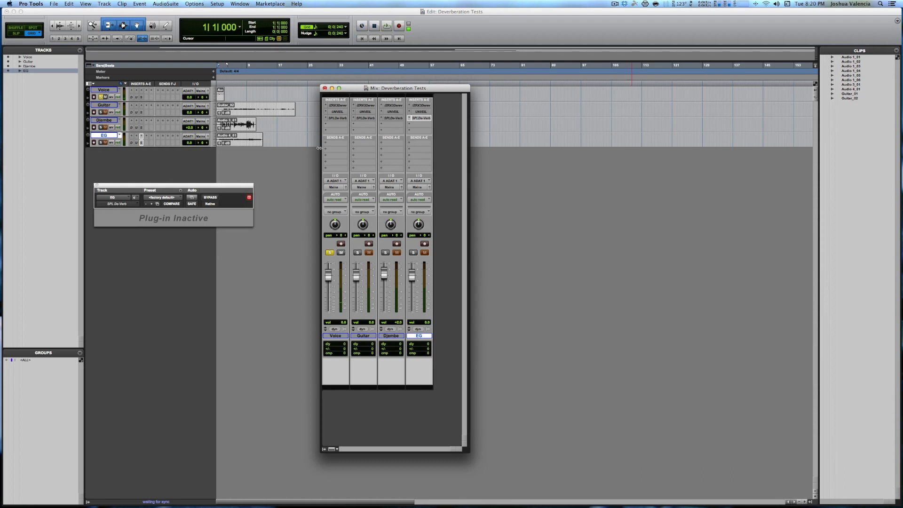
Step: Activate the RX 3 Dereverb insert on the Voice track and audition it with bypass switched on and off
{"action": "left_click", "coordinate": [338, 106]}
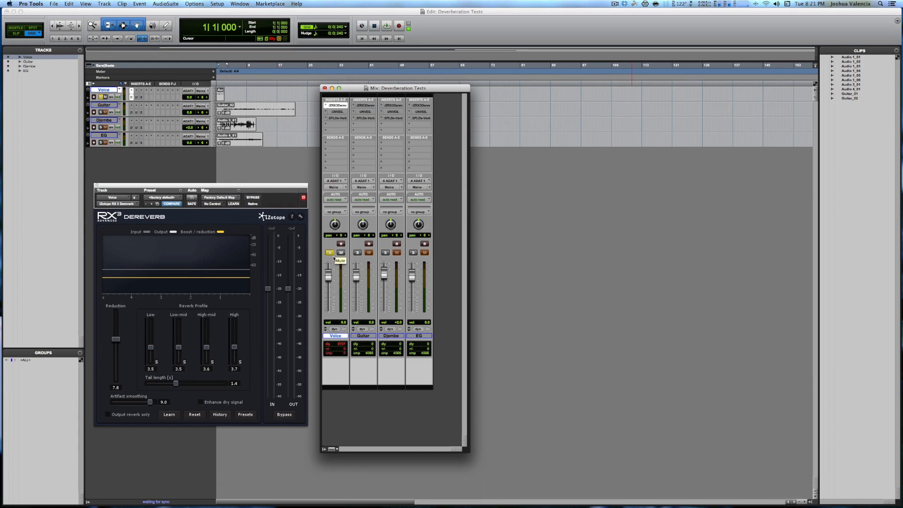
{"action": "key", "text": "space"}
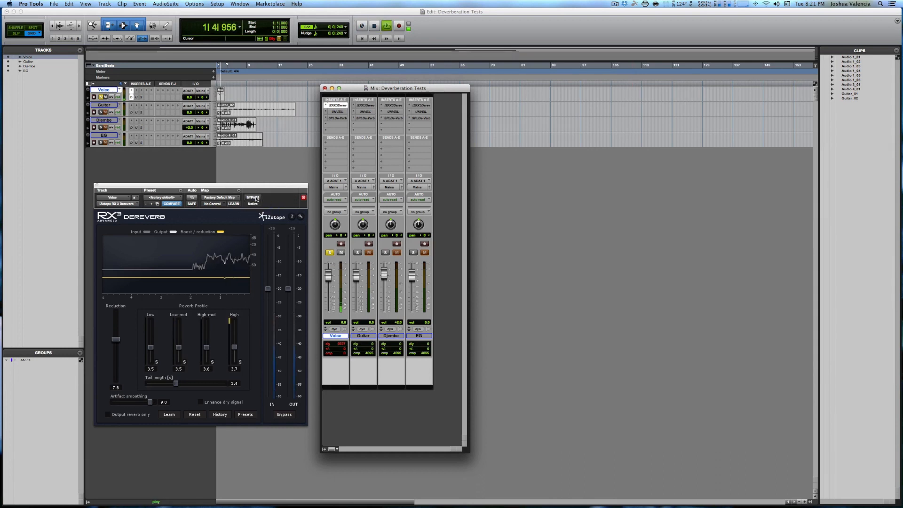
{"action": "left_click", "coordinate": [256, 198]}
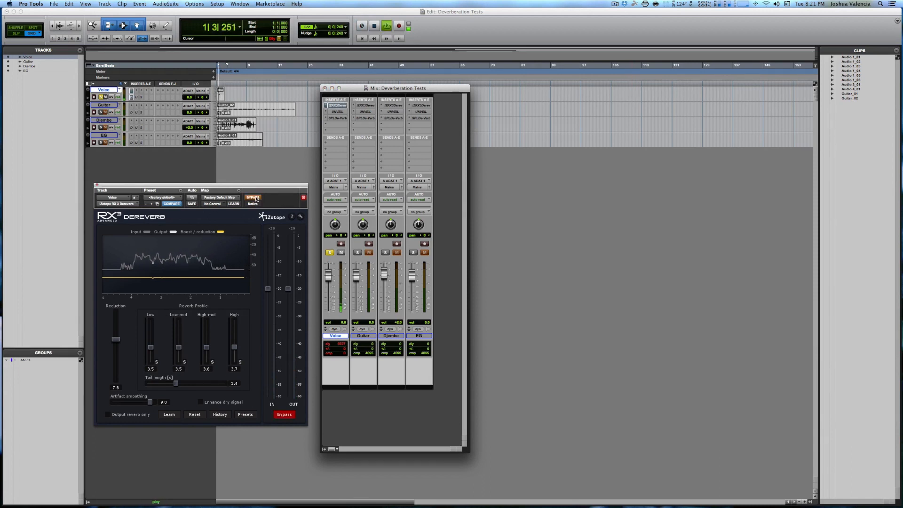
{"action": "left_click", "coordinate": [256, 198]}
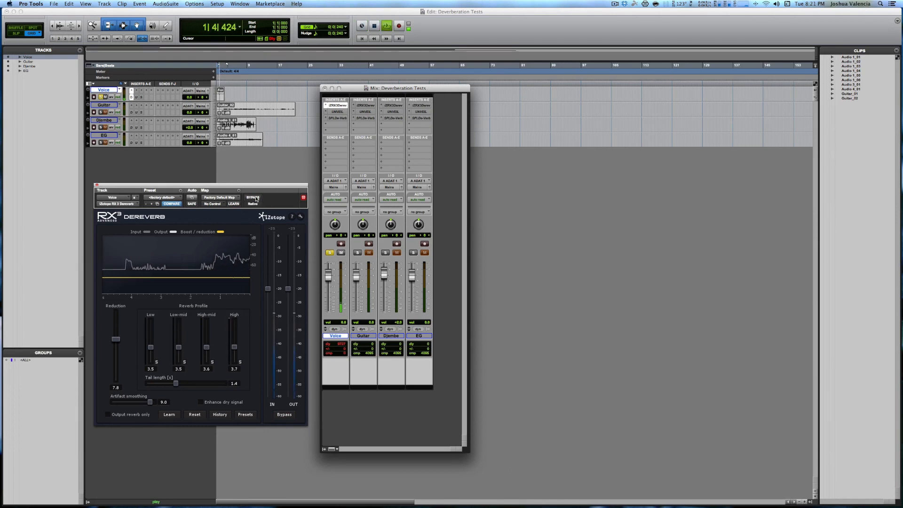
{"action": "key", "text": "space"}
{"action": "key", "text": "super+j"}
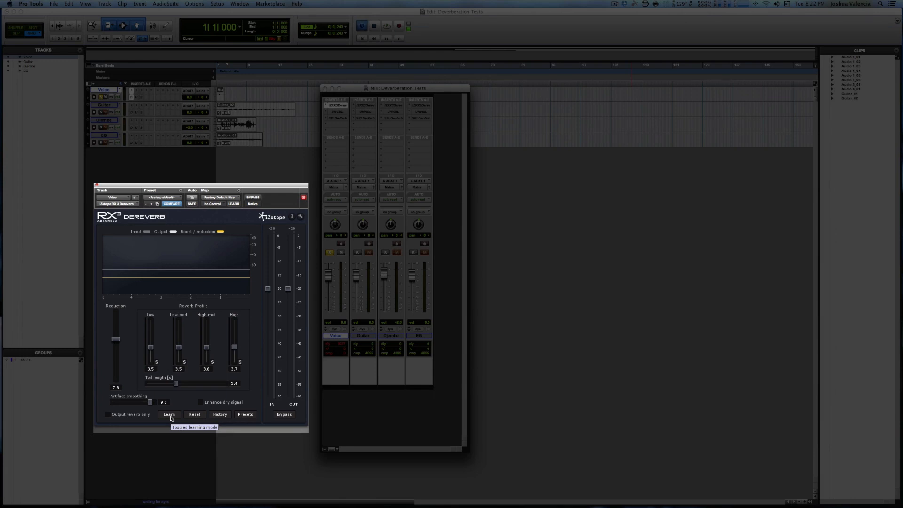
Step: Replay the Voice clip to compare the RX 3 Dereverb processed sound with the bypassed sound
{"action": "key", "text": "space"}
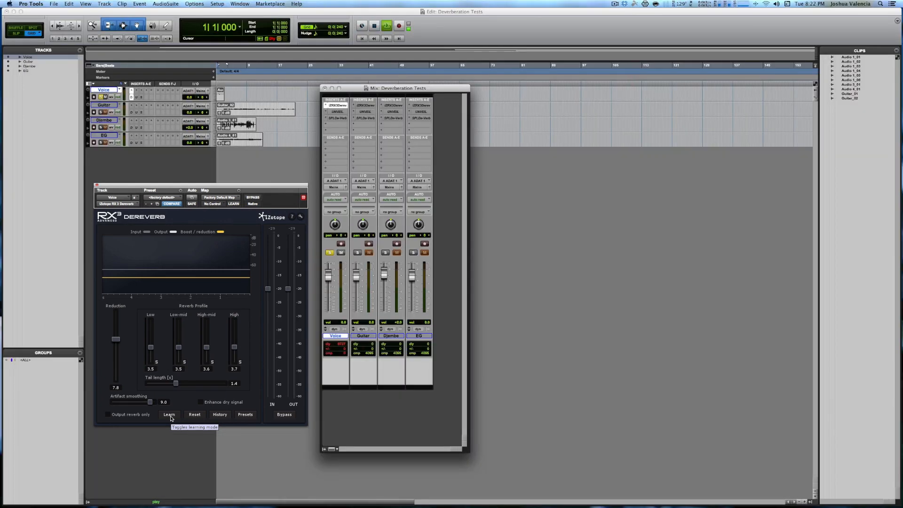
{"action": "left_click", "coordinate": [257, 199]}
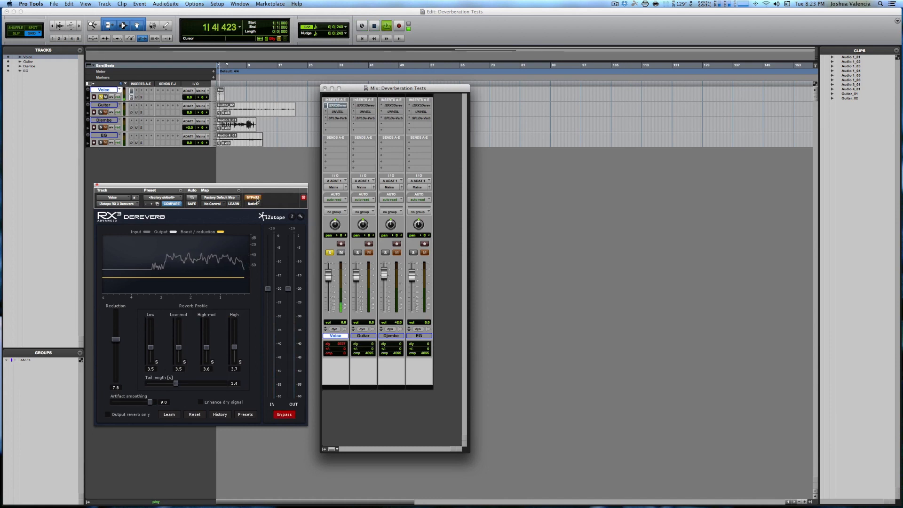
{"action": "key", "text": "space"}
{"action": "left_click", "coordinate": [254, 198]}
Step: Raise the RX 3 Dereverb reduction on the Voice track to 11.5 while listening to playback
{"action": "left_click_drag", "start_coordinate": [116, 339], "coordinate": [118, 323]}
{"action": "key", "text": "space"}
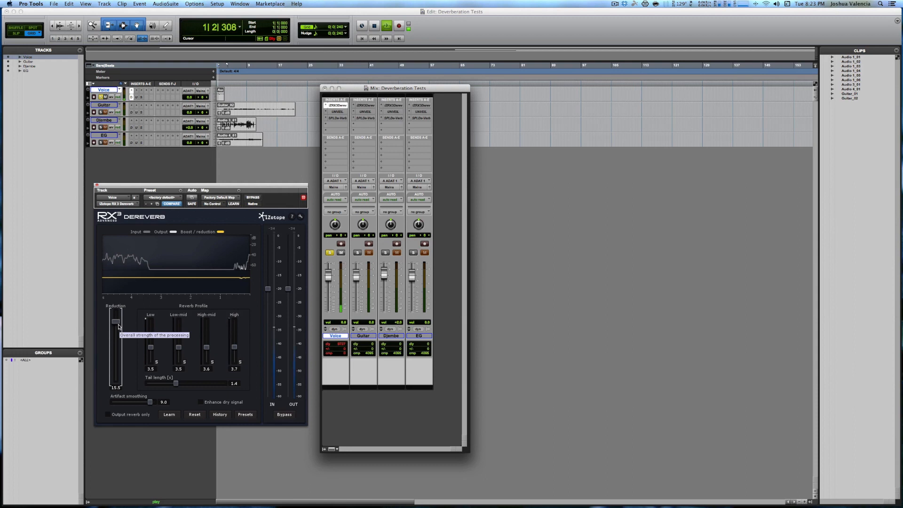
{"action": "left_click_drag", "start_coordinate": [116, 325], "coordinate": [116, 328]}
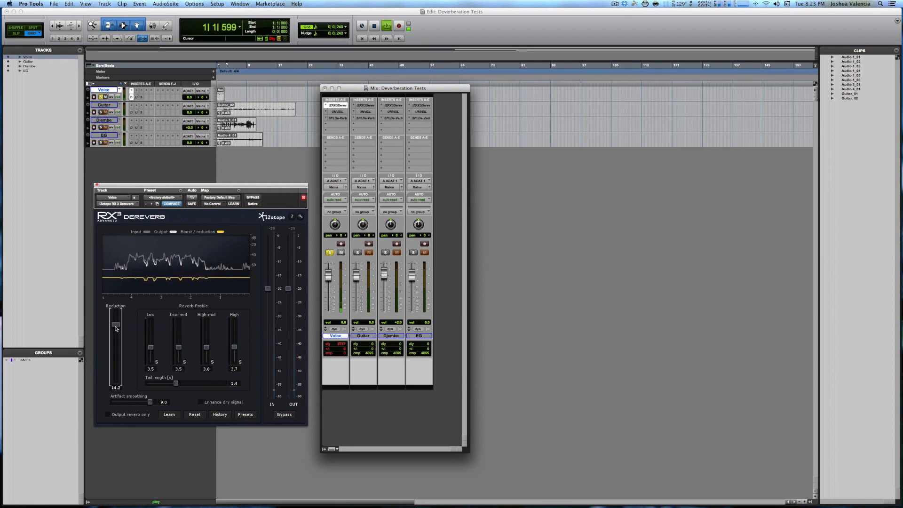
{"action": "left_click_drag", "start_coordinate": [116, 328], "coordinate": [115, 334]}
{"action": "key", "text": "space"}
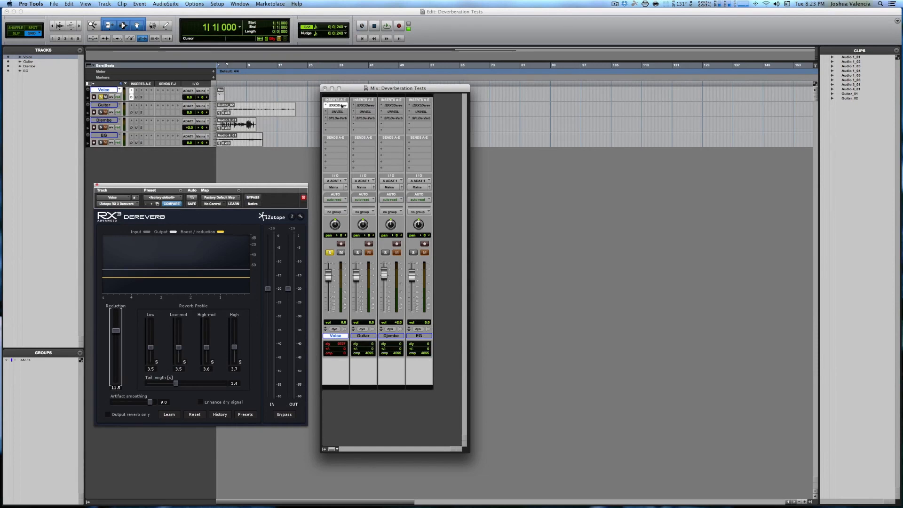
Step: Make the Voice track's RX 3 Dereverb insert inactive and activate its UNVEIL insert instead
{"action": "left_click", "coordinate": [342, 106], "text": "ctrl+super"}
{"action": "left_click", "coordinate": [340, 113], "text": "ctrl+super"}
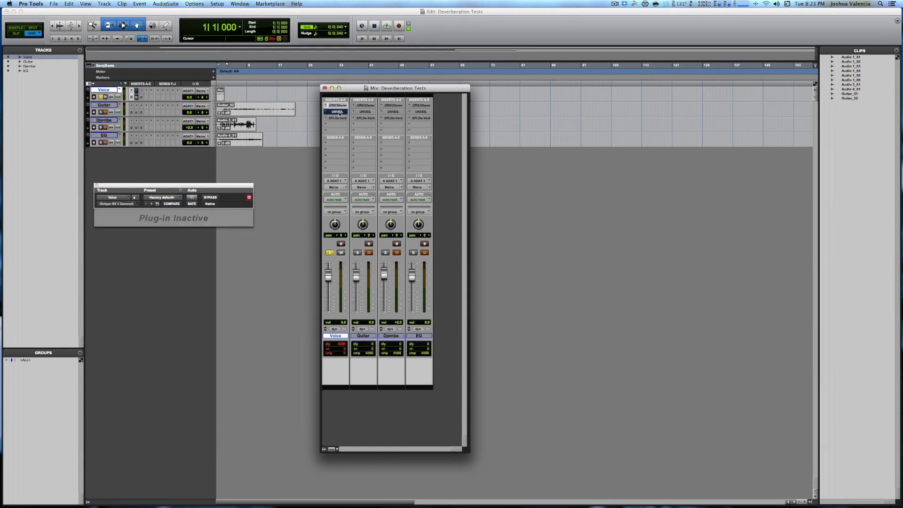
{"action": "left_click", "coordinate": [339, 113]}
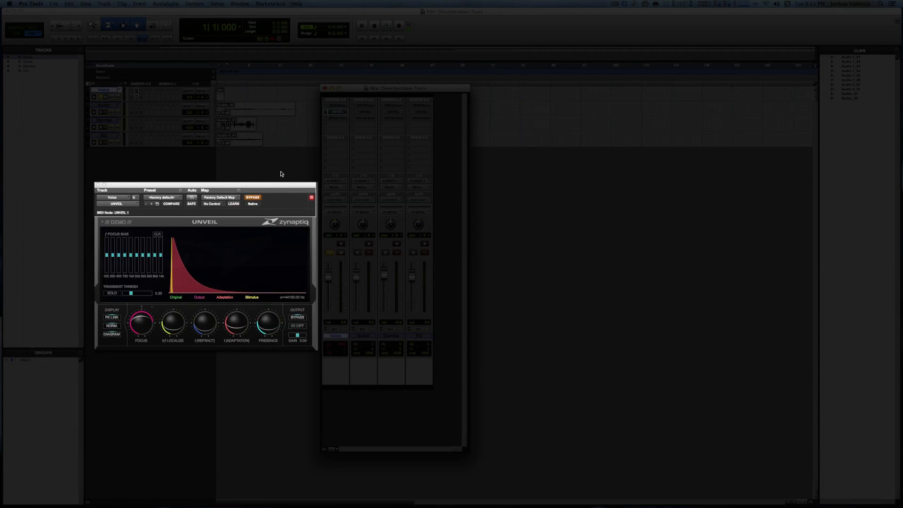
Step: Turn UNVEIL's Focus up to maximum and audition the Voice track before and after bypassing the plug-in
{"action": "left_click", "coordinate": [254, 197]}
{"action": "key", "text": "space"}
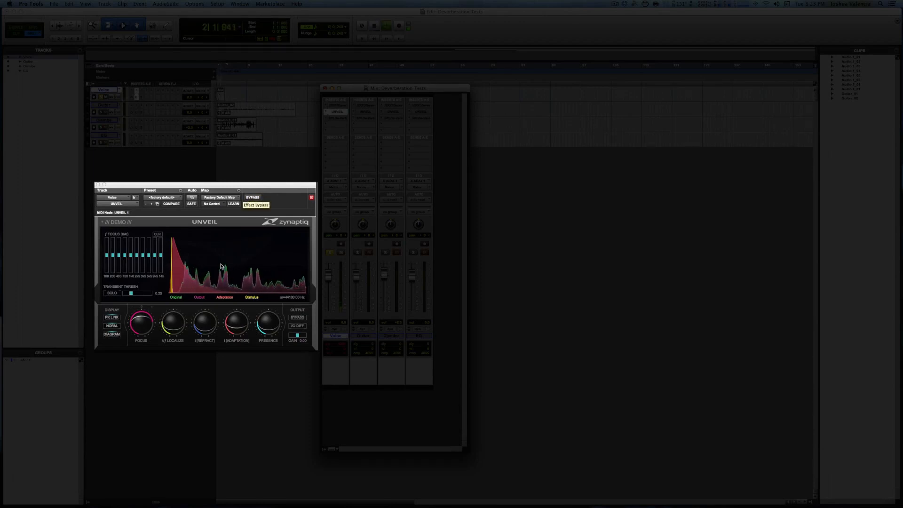
{"action": "key", "text": "space"}
{"action": "left_click", "coordinate": [137, 324]}
{"action": "key", "text": "space"}
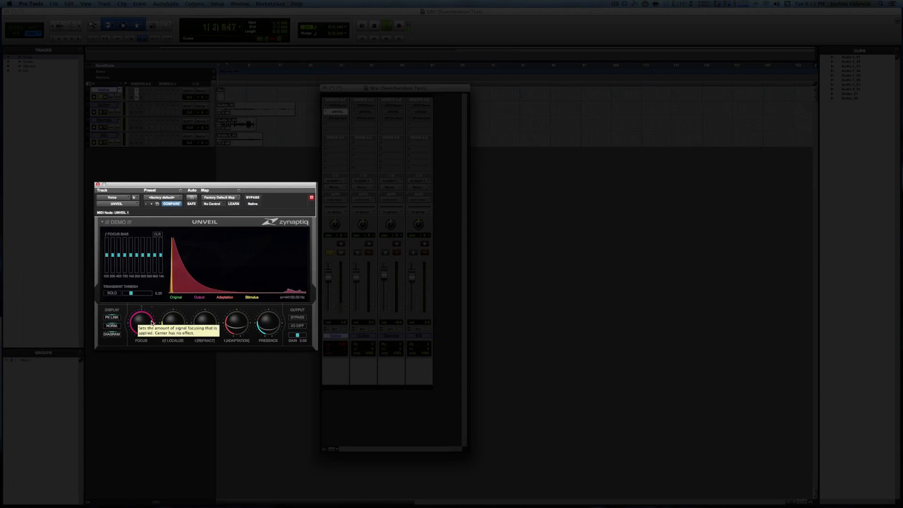
{"action": "left_click", "coordinate": [253, 198]}
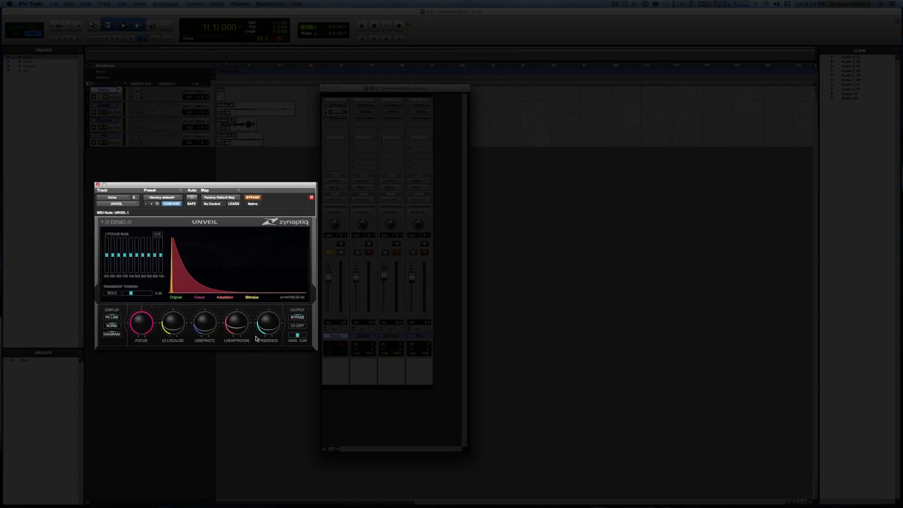
Step: Play the Voice clip repeatedly to compare UNVEIL bypassed and engaged, leaving it engaged
{"action": "mouse_move", "coordinate": [174, 323]}
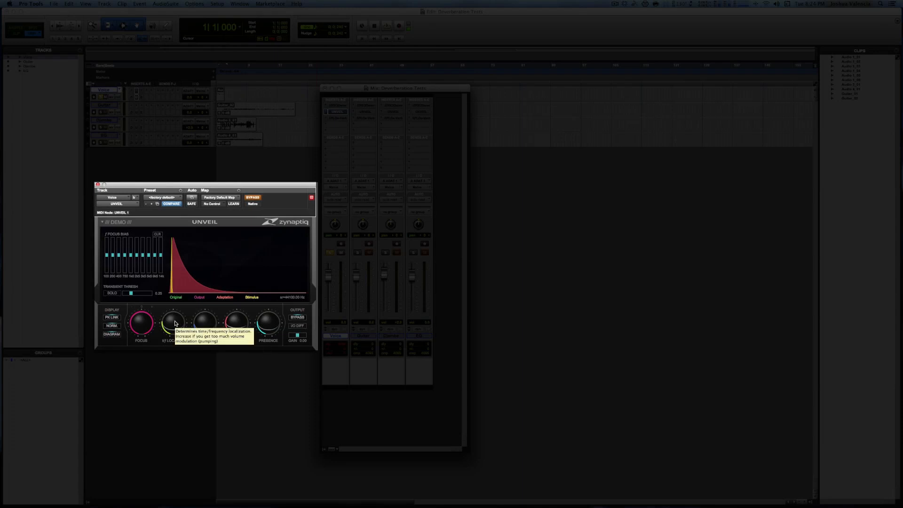
{"action": "mouse_move", "coordinate": [208, 321]}
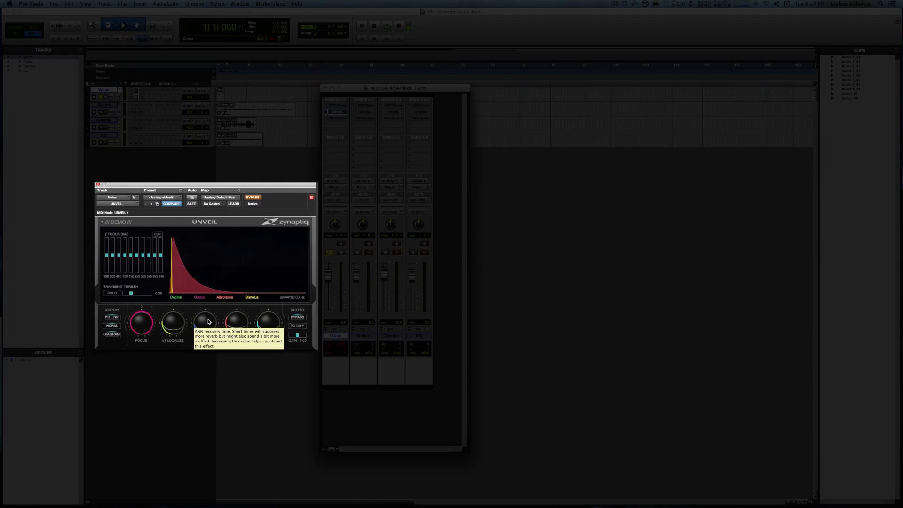
{"action": "mouse_move", "coordinate": [243, 323]}
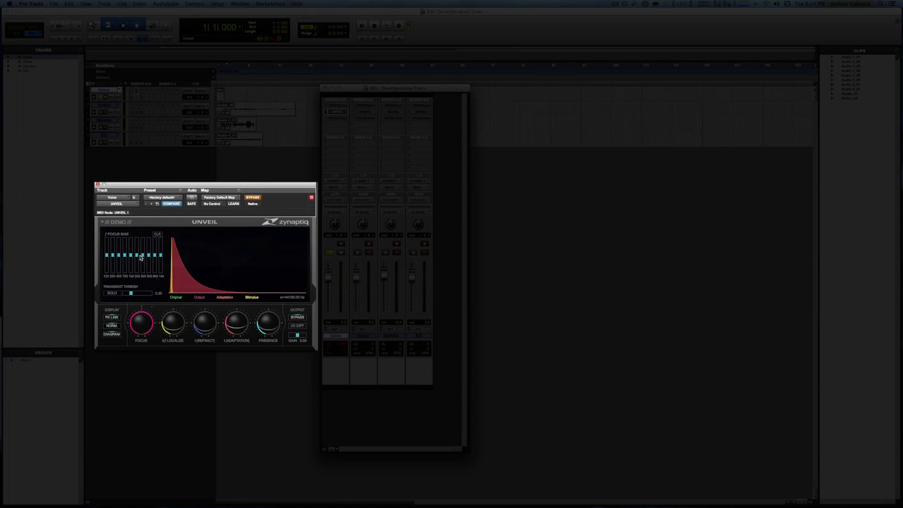
{"action": "left_click", "coordinate": [252, 198]}
{"action": "left_click", "coordinate": [253, 198]}
{"action": "key", "text": "space"}
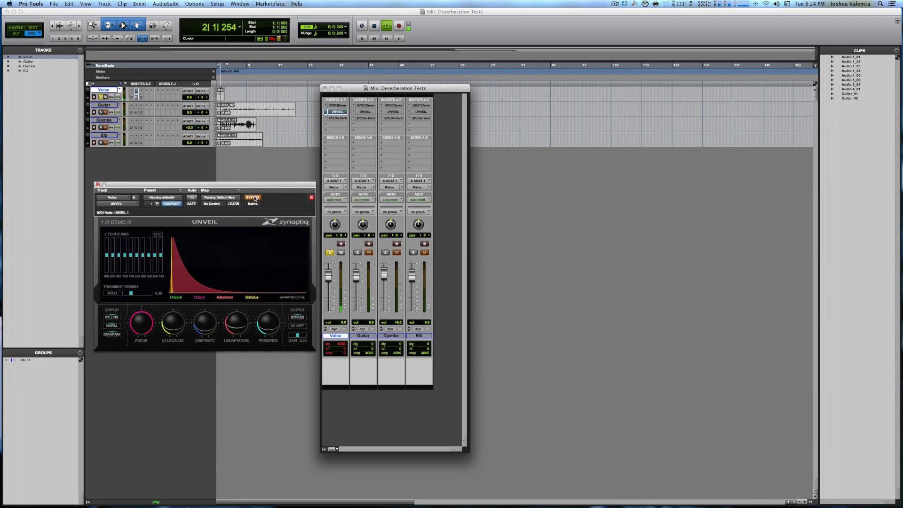
{"action": "left_click", "coordinate": [253, 198]}
{"action": "key", "text": "space"}
{"action": "key", "text": "space"}
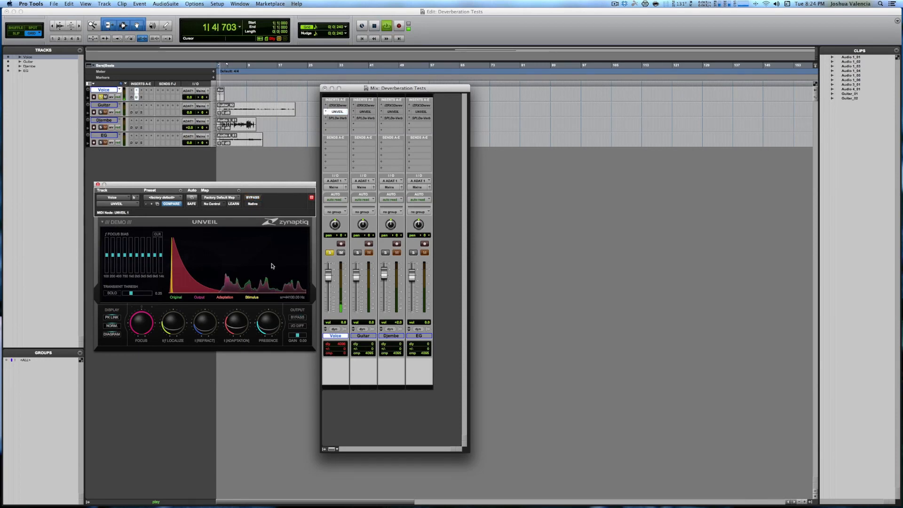
{"action": "key", "text": "space"}
{"action": "key", "text": "space"}
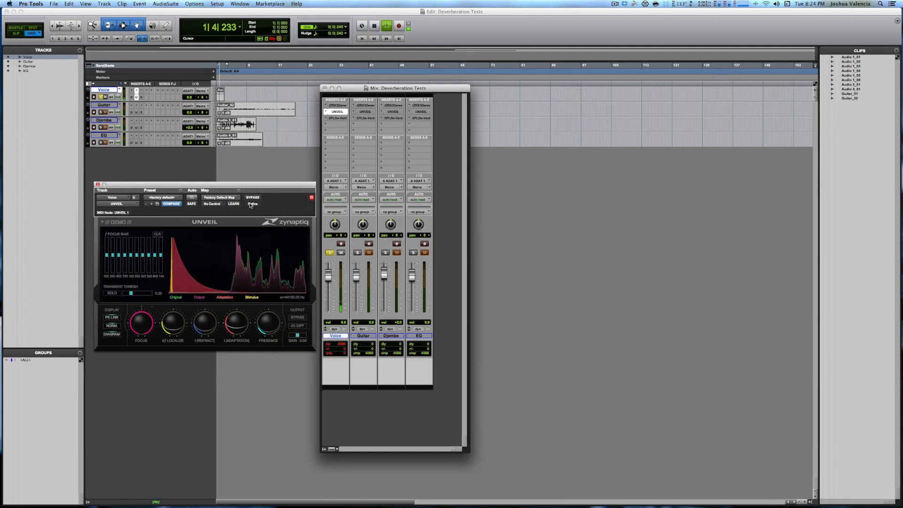
{"action": "key", "text": "space"}
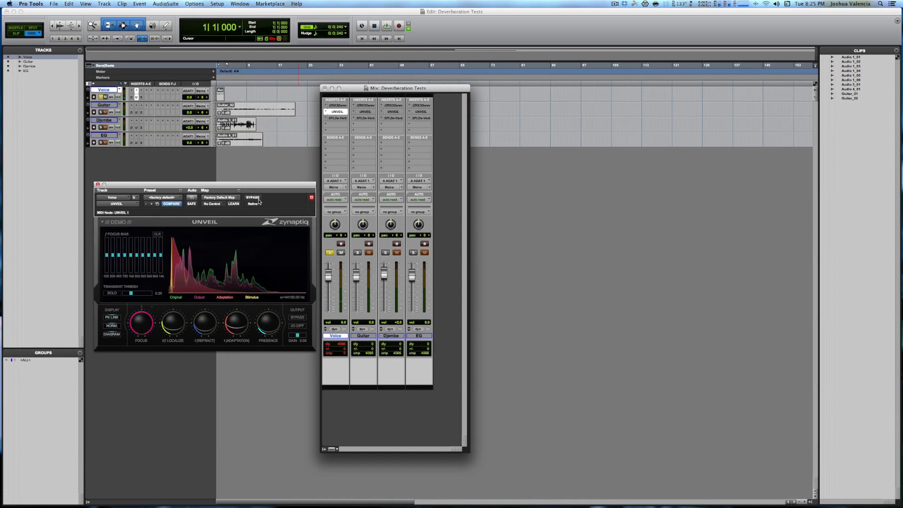
Step: Replace UNVEIL with SPL De-Verb as the Voice track's active insert and audition it engaged and bypassed
{"action": "left_click", "coordinate": [336, 113], "text": "ctrl+super"}
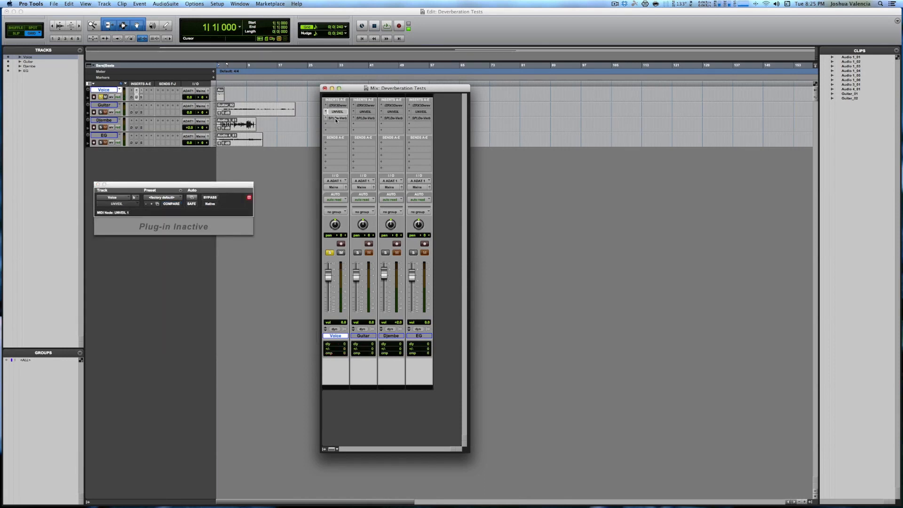
{"action": "left_click", "coordinate": [336, 118]}
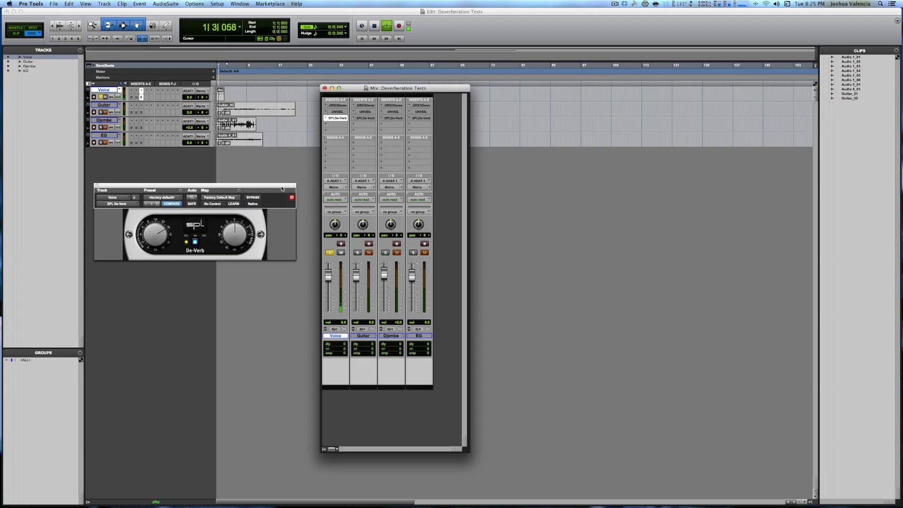
{"action": "left_click", "coordinate": [255, 197]}
{"action": "key", "text": "space"}
{"action": "key", "text": "space"}
{"action": "key", "text": "space"}
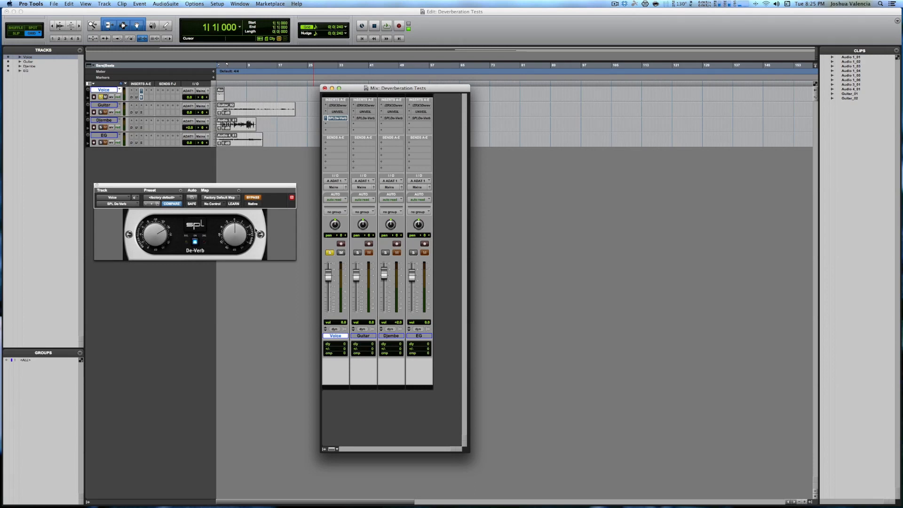
Step: Turn up the De-Verb's right knob slightly and compare the Voice playback bypassed and engaged
{"action": "left_click_drag", "start_coordinate": [235, 235], "coordinate": [236, 236]}
{"action": "key", "text": "space"}
{"action": "key", "text": "space"}
{"action": "left_click", "coordinate": [253, 198]}
{"action": "key", "text": "space"}
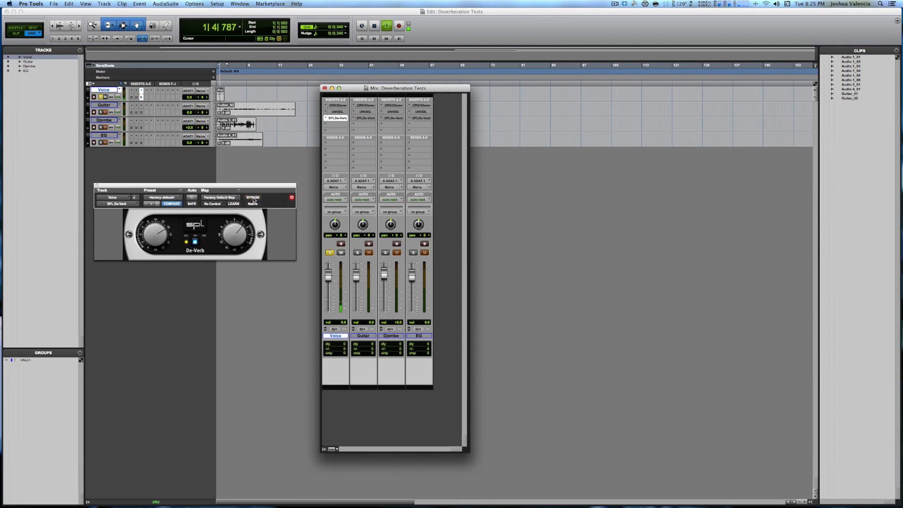
{"action": "key", "text": "space"}
Step: Solo the Guitar track, deactivate De-Verb on the Voice track, and activate RX 3 Dereverb on Guitar
{"action": "left_click", "coordinate": [357, 252]}
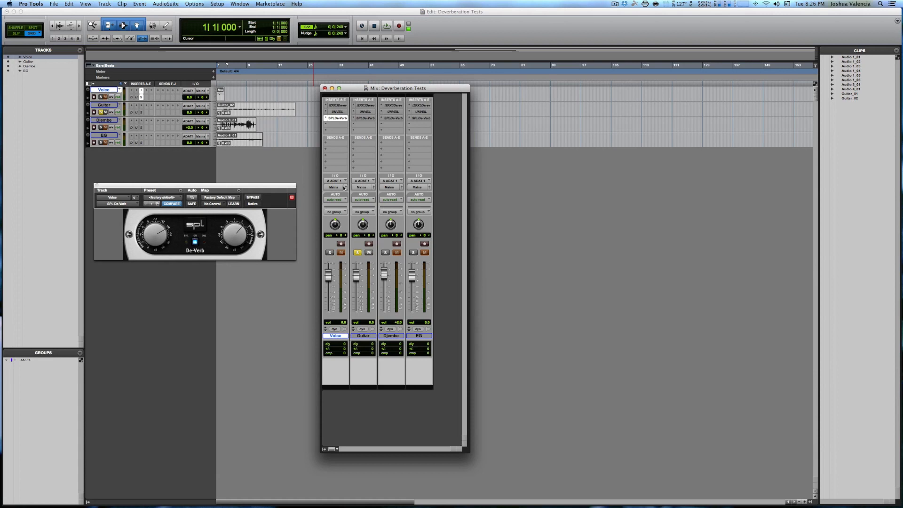
{"action": "left_click", "coordinate": [338, 117], "text": "ctrl+super"}
{"action": "left_click", "coordinate": [366, 105]}
Step: Set the playback start to 3|1|480 in the Guitar clip and audition it through RX 3 Dereverb with the Mix window showing
{"action": "key", "text": "space"}
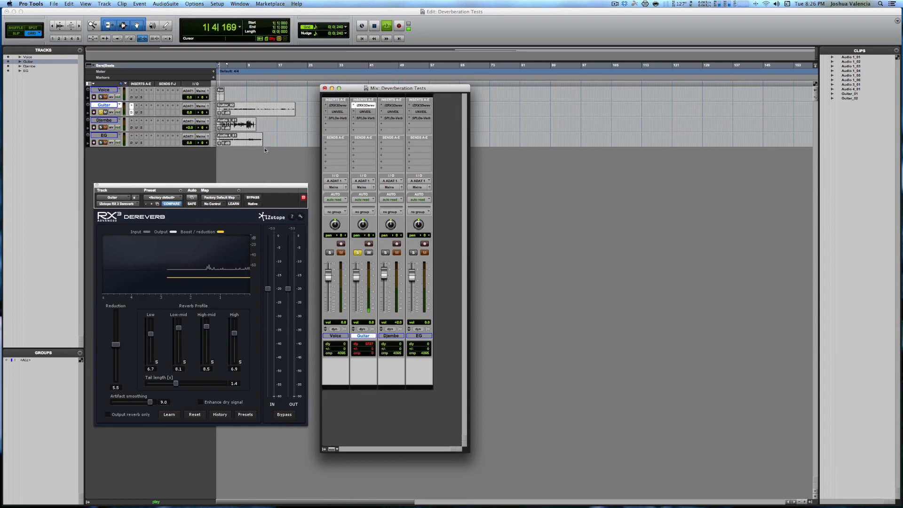
{"action": "key", "text": "space"}
{"action": "left_click", "coordinate": [225, 107]}
{"action": "key", "text": "space"}
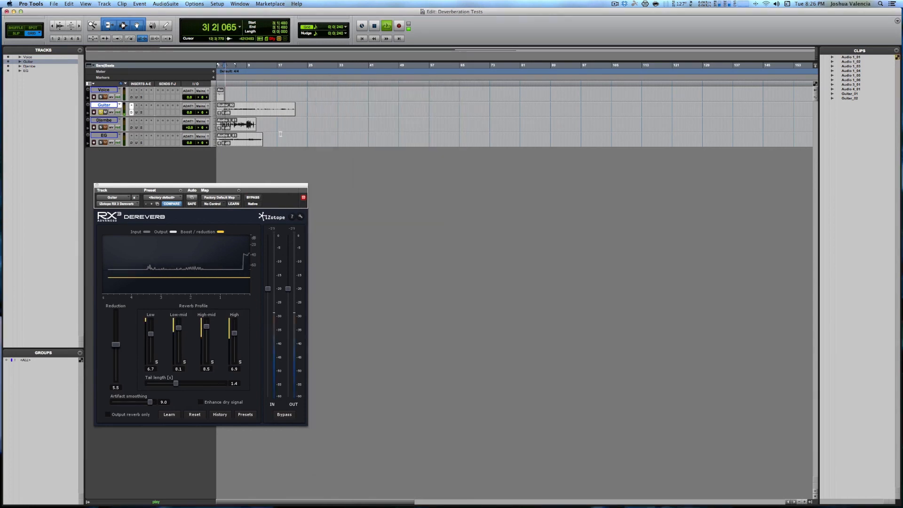
{"action": "mouse_move", "coordinate": [0, 0]}
{"action": "left_click", "coordinate": [243, 202]}
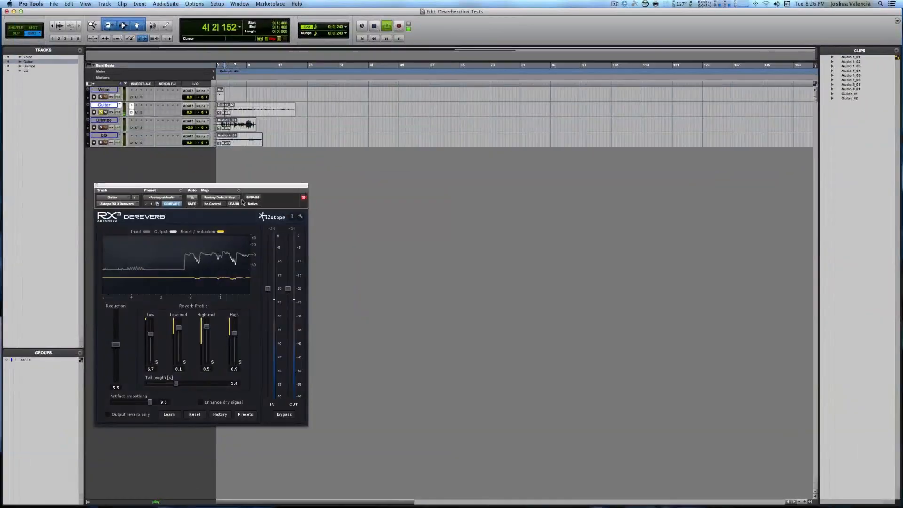
{"action": "key", "text": "super+equal"}
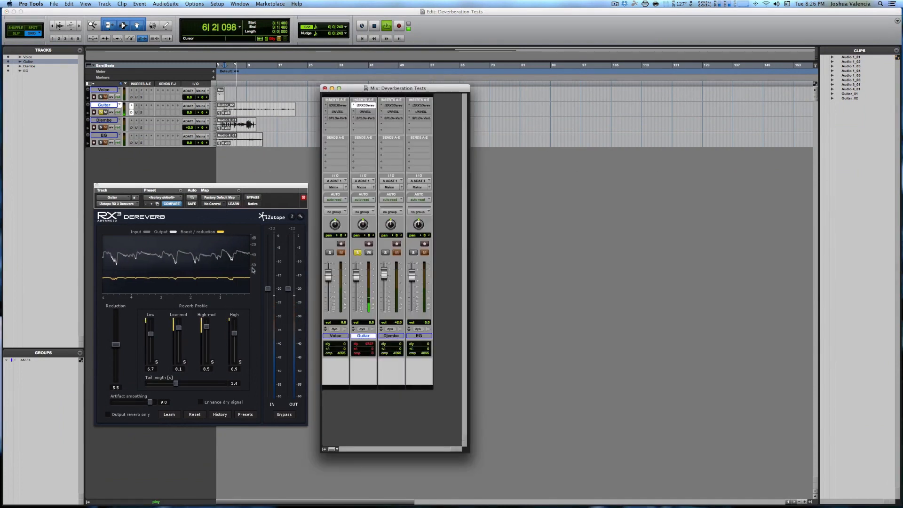
{"action": "key", "text": "space"}
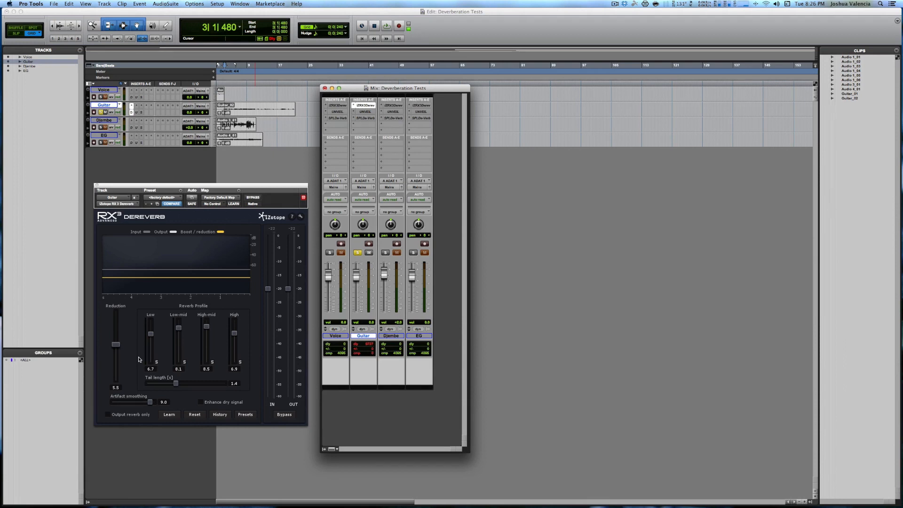
Step: Bypass RX 3 Dereverb on the Guitar track and play the same passage for comparison
{"action": "left_click", "coordinate": [251, 198]}
{"action": "key", "text": "space"}
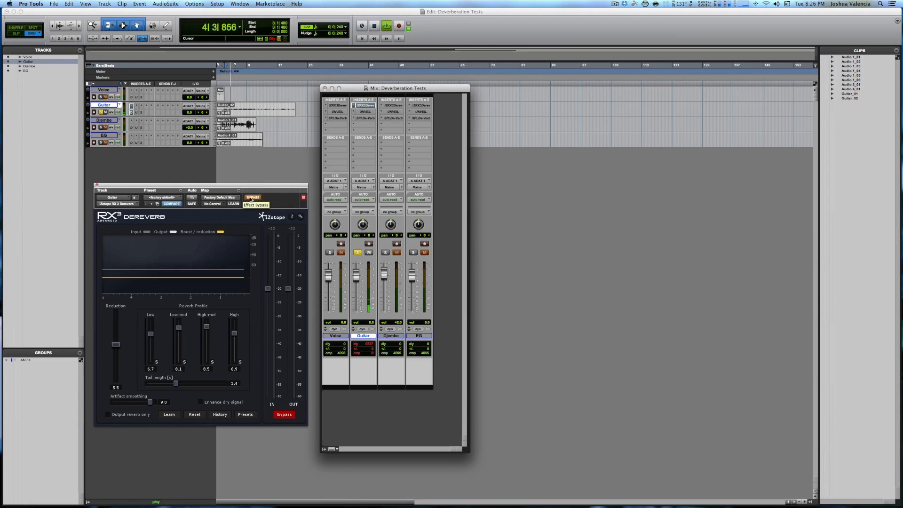
{"action": "key", "text": "space"}
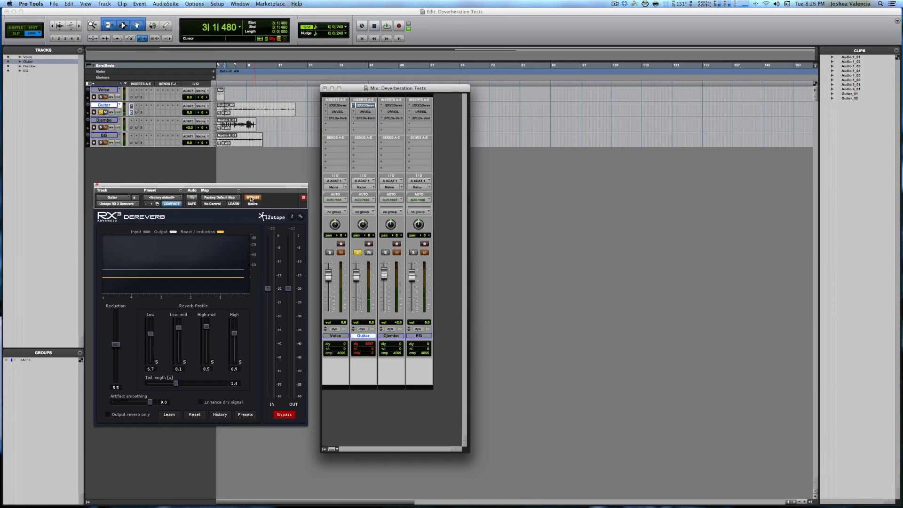
Step: Re-engage RX 3 Dereverb on the Guitar track and play the same passage with the processing applied
{"action": "left_click", "coordinate": [251, 198]}
{"action": "key", "text": "space"}
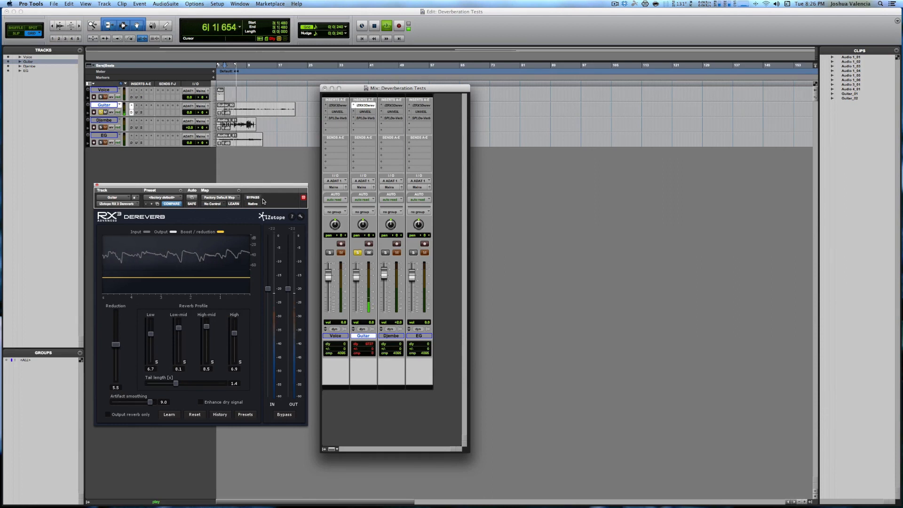
{"action": "key", "text": "space"}
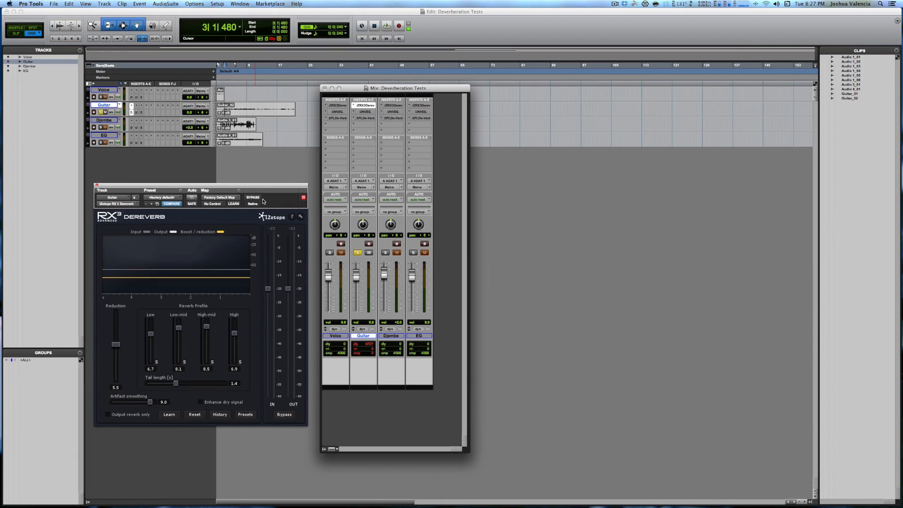
Step: Deactivate RX 3 Dereverb on the Guitar track, activate UNVEIL with its bypass off, and start playback
{"action": "left_click", "coordinate": [364, 106], "text": "ctrl+super"}
{"action": "left_click", "coordinate": [365, 113]}
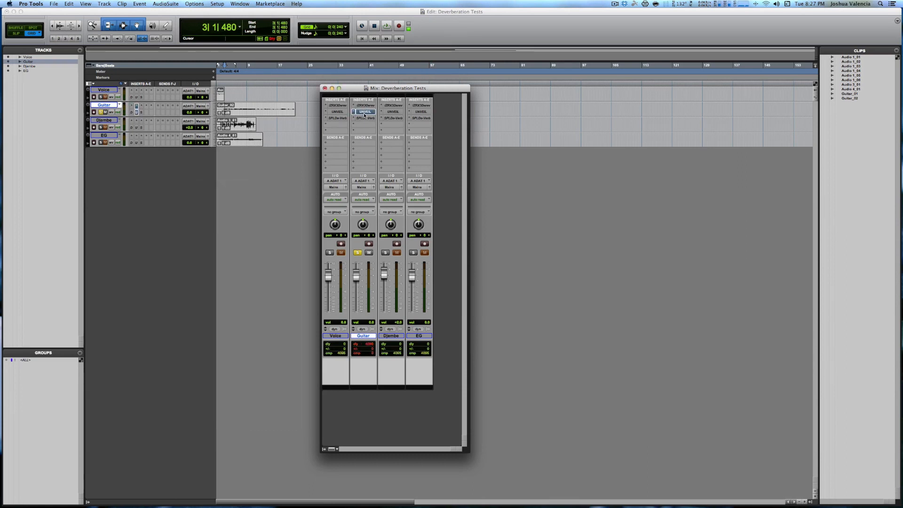
{"action": "left_click", "coordinate": [253, 197]}
{"action": "key", "text": "space"}
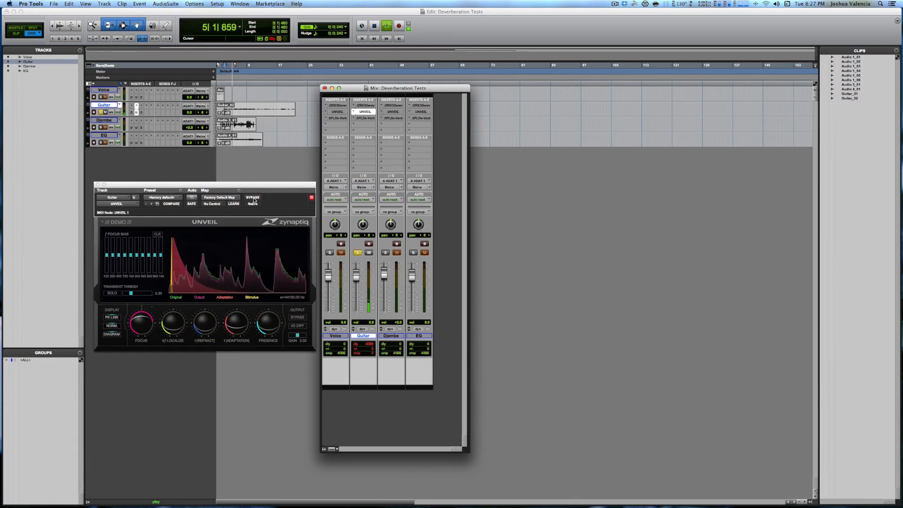
Step: Adjust UNVEIL's Presence knob and turn up its Focus knob while auditioning the Guitar passage
{"action": "left_click_drag", "start_coordinate": [272, 323], "coordinate": [270, 328]}
{"action": "key", "text": "space"}
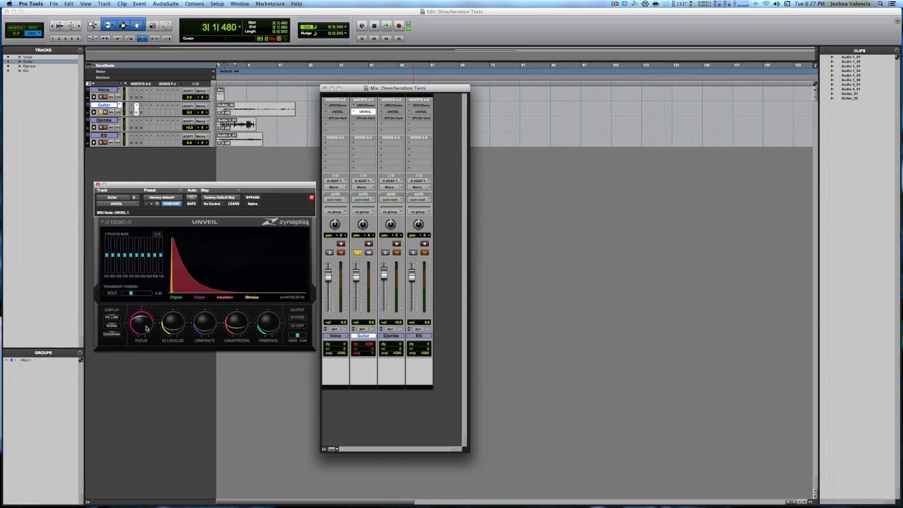
{"action": "key", "text": "space"}
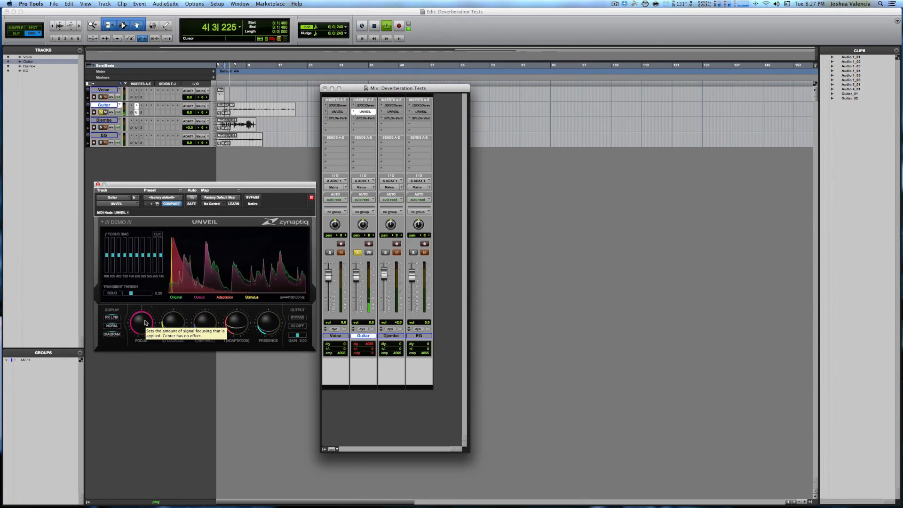
{"action": "key", "text": "space"}
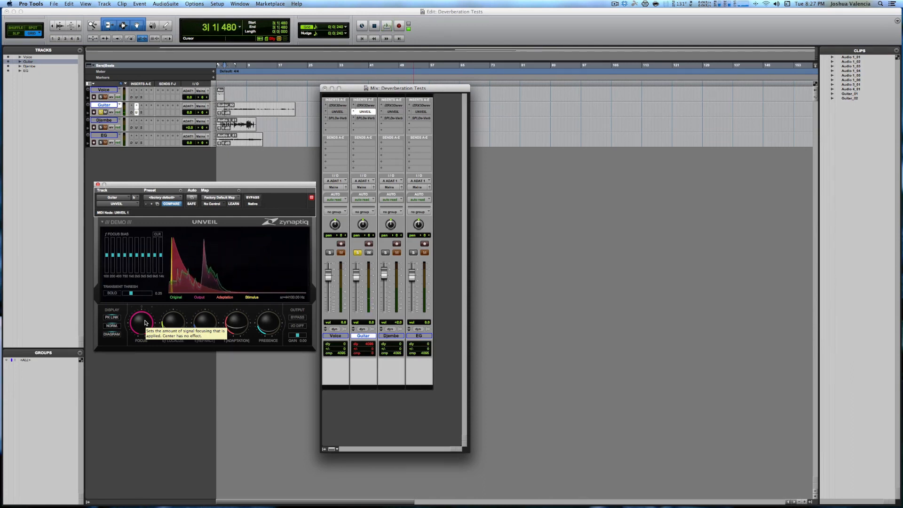
Step: Play the Guitar passage with UNVEIL bypassed, and engage it during playback to compare
{"action": "left_click", "coordinate": [250, 198]}
{"action": "key", "text": "space"}
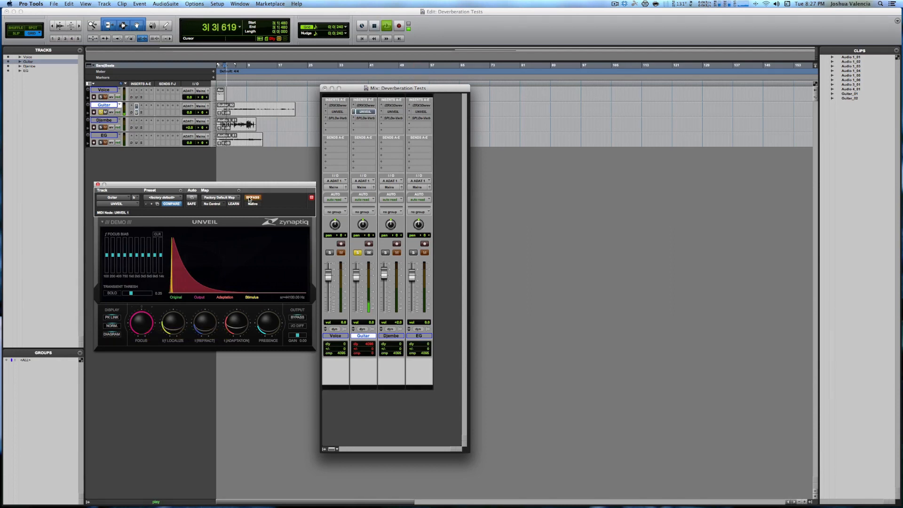
{"action": "left_click", "coordinate": [249, 198]}
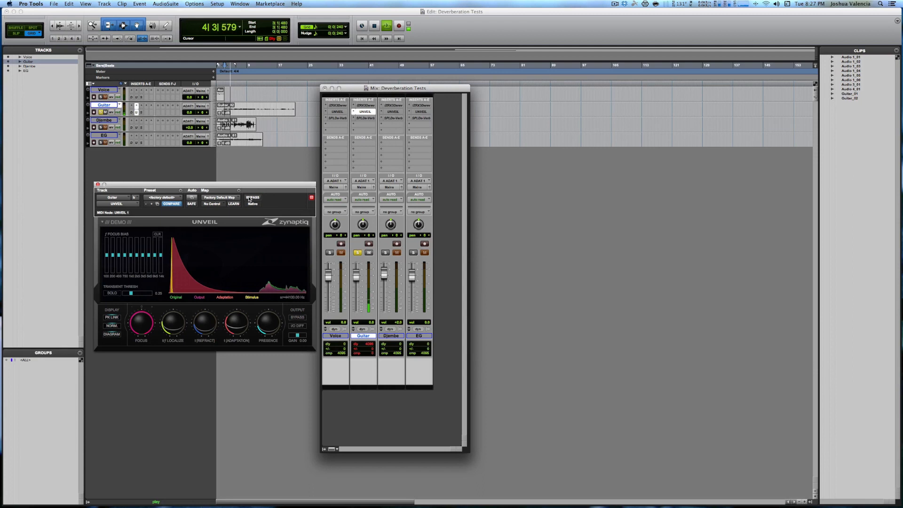
{"action": "key", "text": "space"}
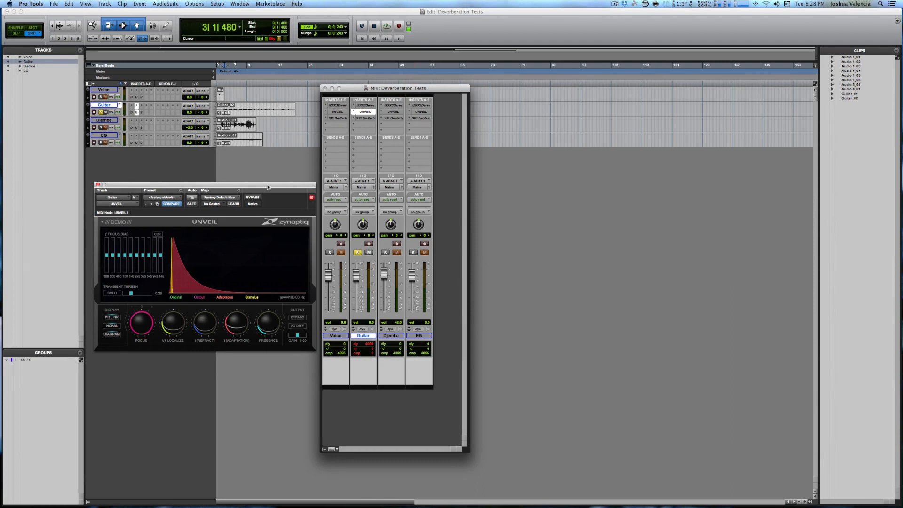
Step: Bypass and deactivate UNVEIL on the Guitar track, and audition the passage through SPL De-Verb instead
{"action": "left_click", "coordinate": [253, 198]}
{"action": "left_click", "coordinate": [363, 112], "text": "ctrl+super"}
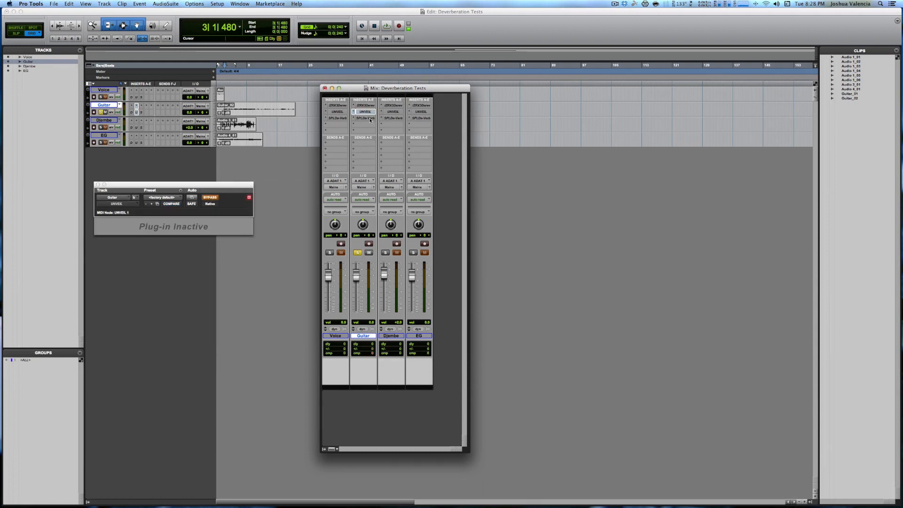
{"action": "left_click", "coordinate": [370, 119]}
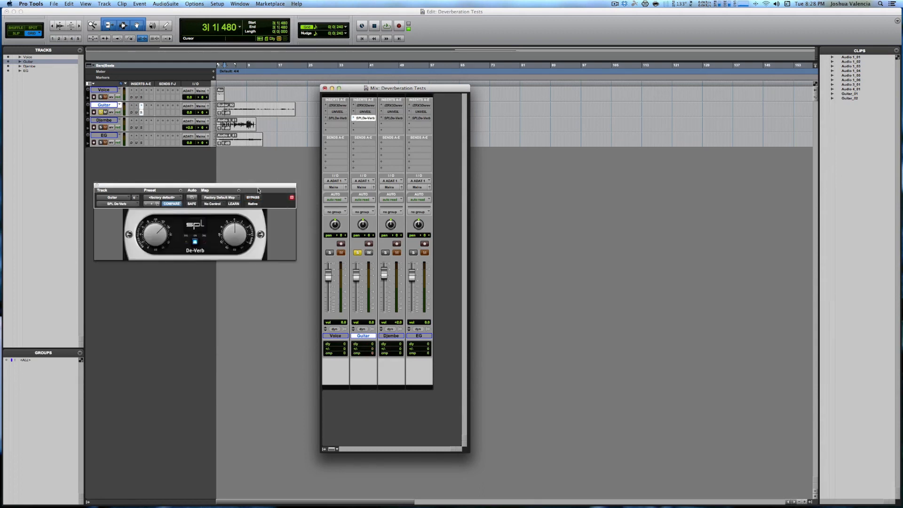
{"action": "key", "text": "space"}
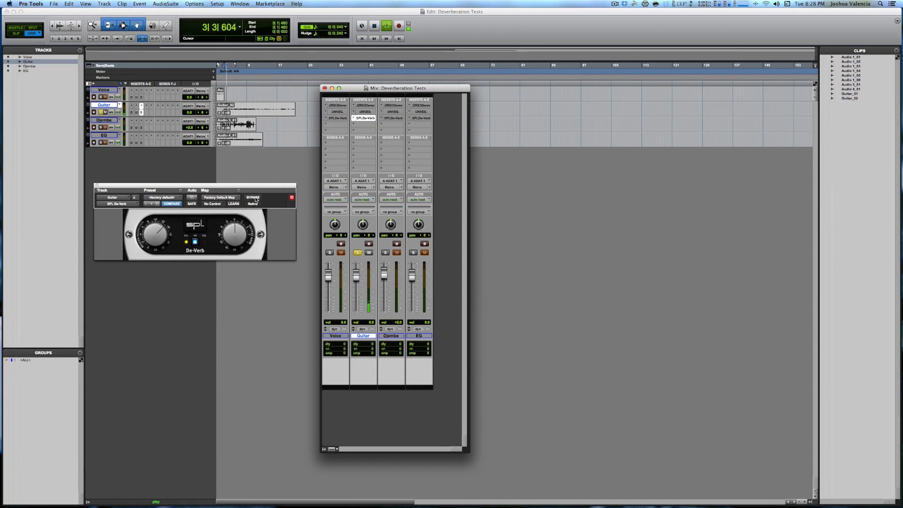
{"action": "key", "text": "space"}
Step: Play the Guitar passage with De-Verb bypassed, and engage it during playback to compare
{"action": "left_click", "coordinate": [253, 197]}
{"action": "key", "text": "space"}
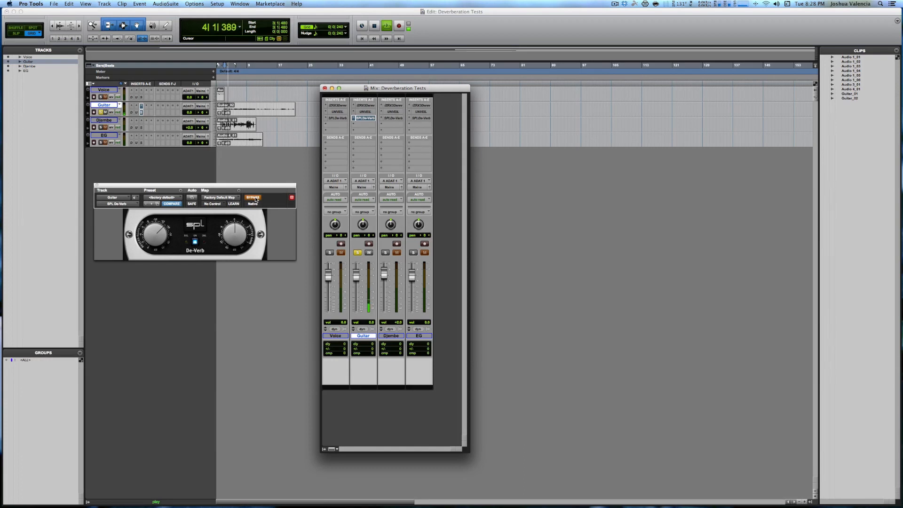
{"action": "left_click", "coordinate": [253, 197]}
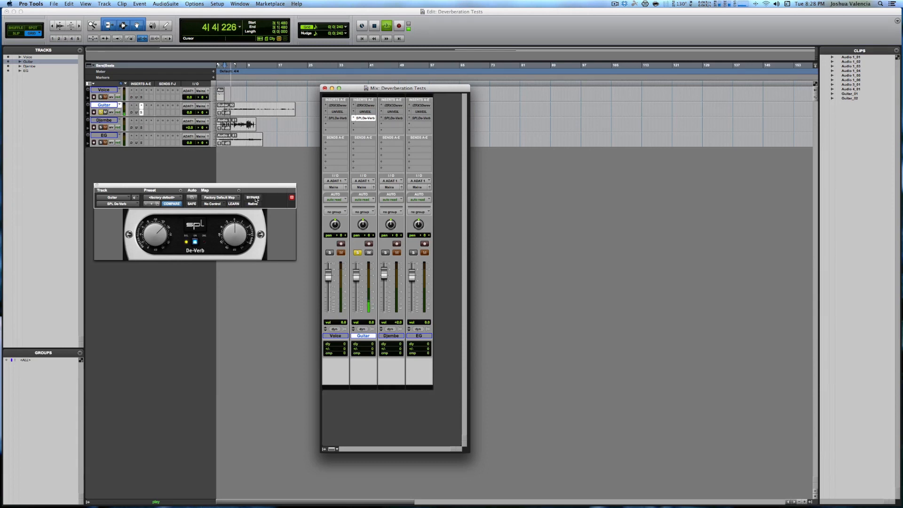
{"action": "key", "text": "space"}
Step: Deactivate De-Verb on the Guitar track and solo the Djembe track
{"action": "left_click", "coordinate": [354, 119]}
{"action": "left_click", "coordinate": [368, 119]}
{"action": "left_click", "coordinate": [368, 120], "text": "ctrl+super"}
{"action": "left_click", "coordinate": [384, 252]}
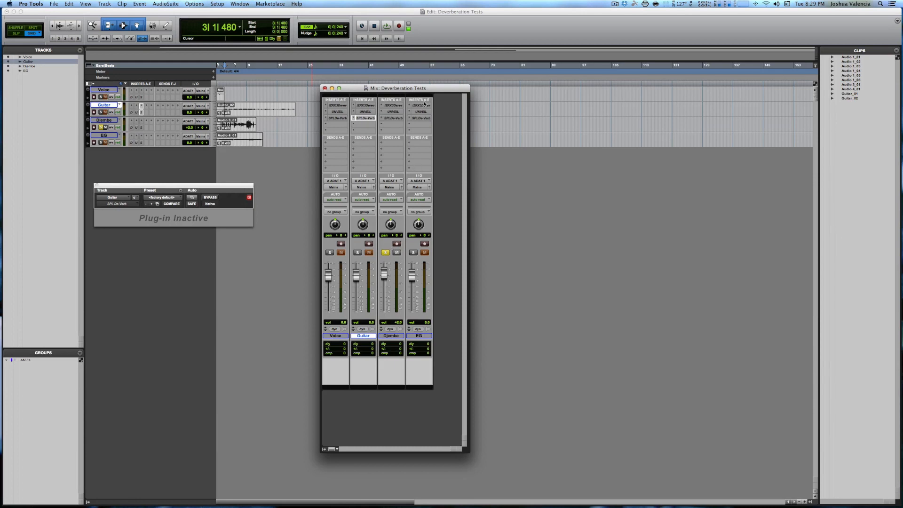
Step: Activate RX 3 Dereverb on the Djembe track and set its Reduction to 5.4 during playback
{"action": "left_click", "coordinate": [396, 107], "text": "ctrl+super"}
{"action": "left_click", "coordinate": [397, 107]}
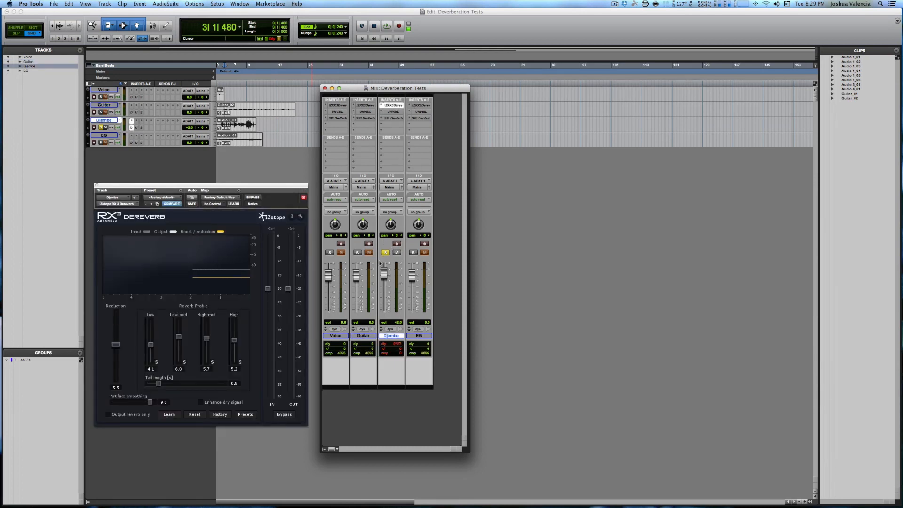
{"action": "key", "text": "space"}
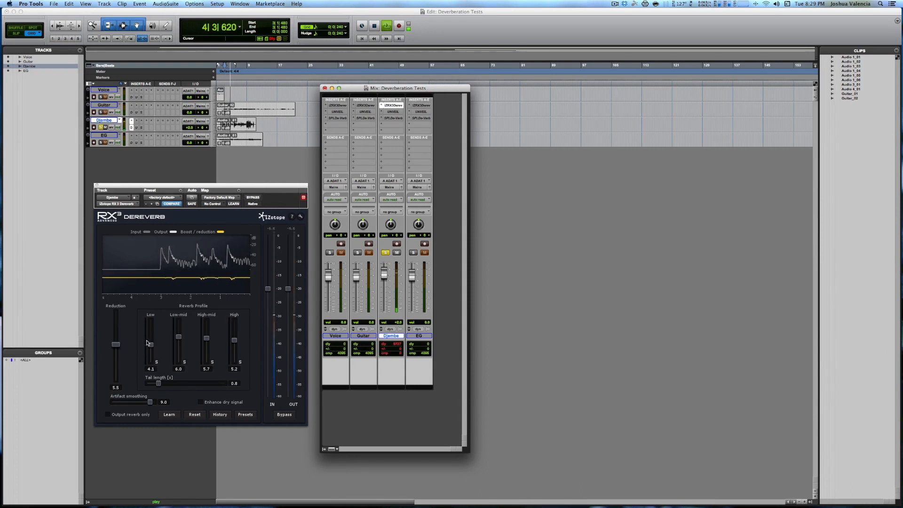
{"action": "left_click_drag", "start_coordinate": [118, 349], "coordinate": [117, 353]}
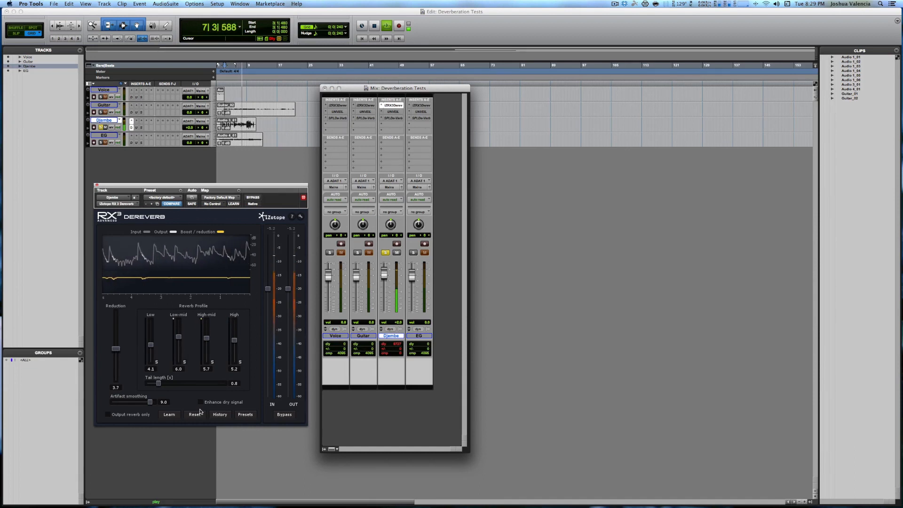
{"action": "mouse_move", "coordinate": [113, 348]}
{"action": "left_mouse_down"}
{"action": "mouse_move", "coordinate": [115, 321]}
{"action": "mouse_move", "coordinate": [113, 347]}
{"action": "left_mouse_up"}
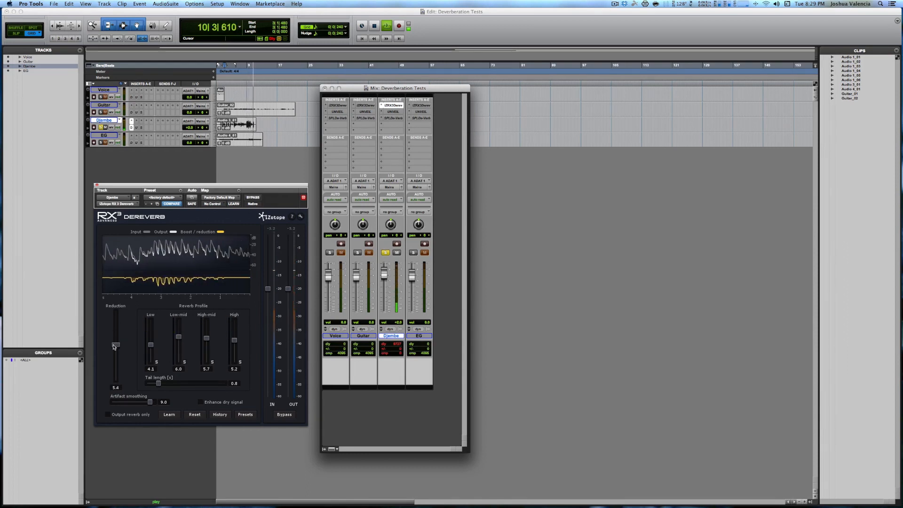
{"action": "key", "text": "space"}
Step: Compare the Djembe passage with RX 3 Dereverb engaged and bypassed, leaving the plug-in engaged
{"action": "key", "text": "space"}
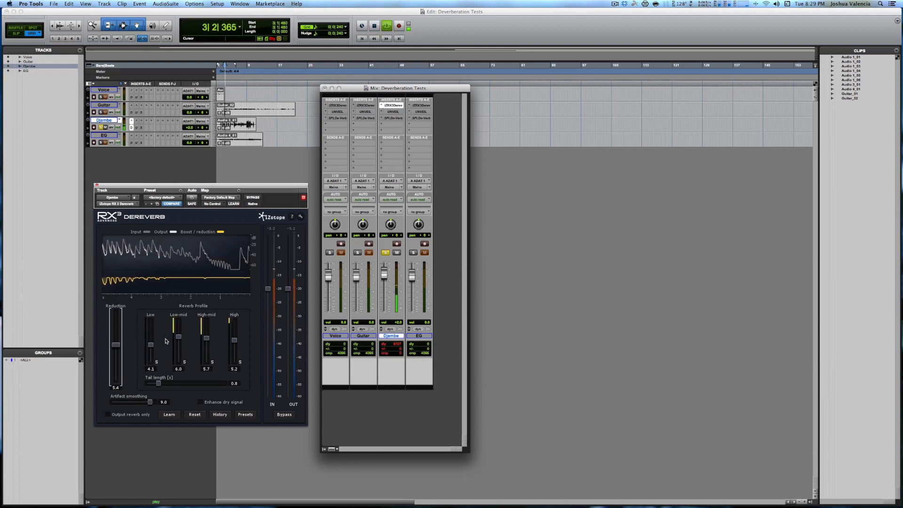
{"action": "key", "text": "space"}
{"action": "left_click", "coordinate": [253, 197]}
{"action": "key", "text": "space"}
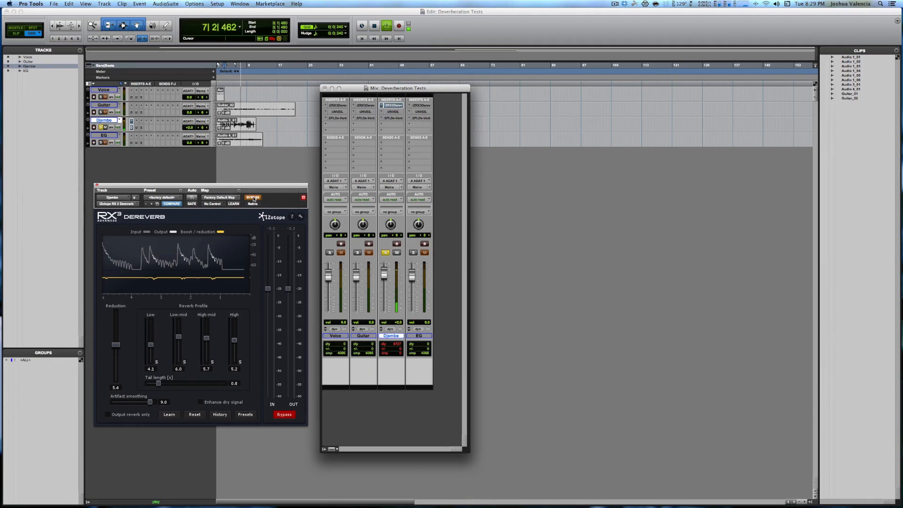
{"action": "key", "text": "space"}
{"action": "key", "text": "space"}
{"action": "left_click", "coordinate": [253, 198]}
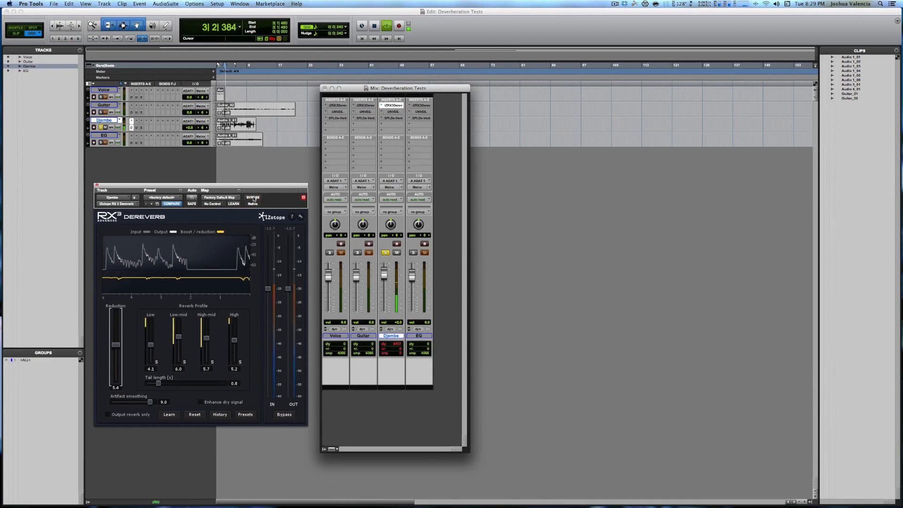
{"action": "key", "text": "space"}
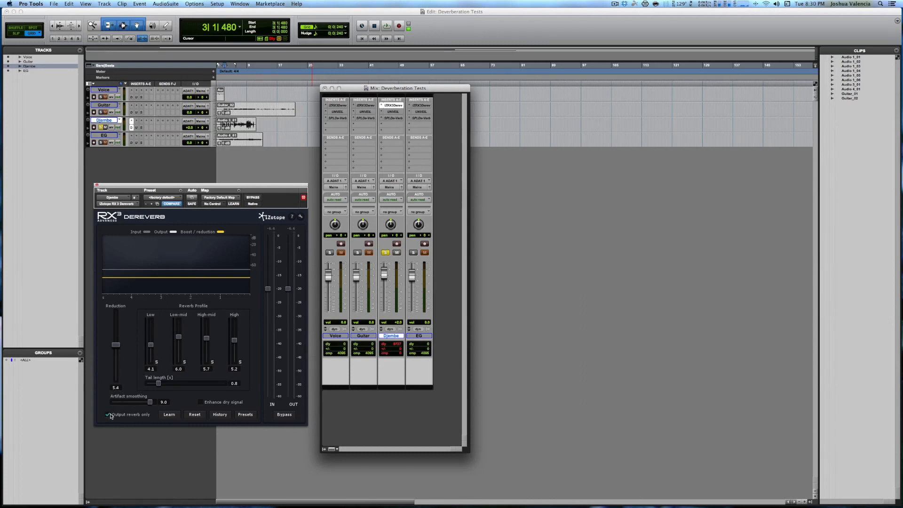
Step: Audition only the reverb that RX 3 Dereverb removes from the Djembe, and turn Output reverb only back off
{"action": "key", "text": "space"}
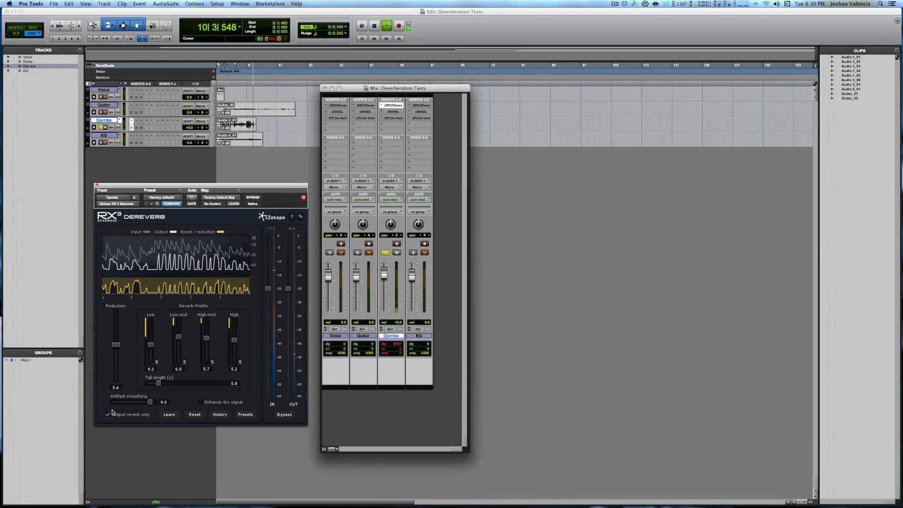
{"action": "key", "text": "space"}
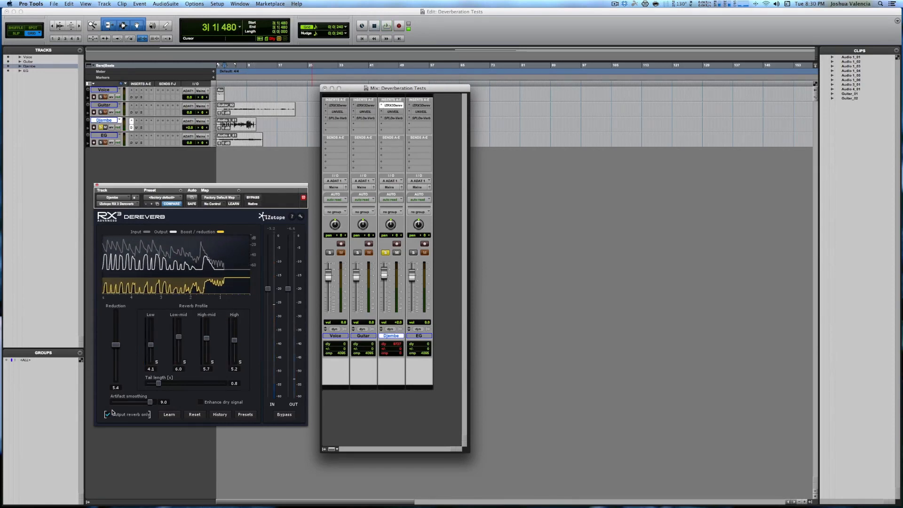
{"action": "left_click", "coordinate": [108, 413]}
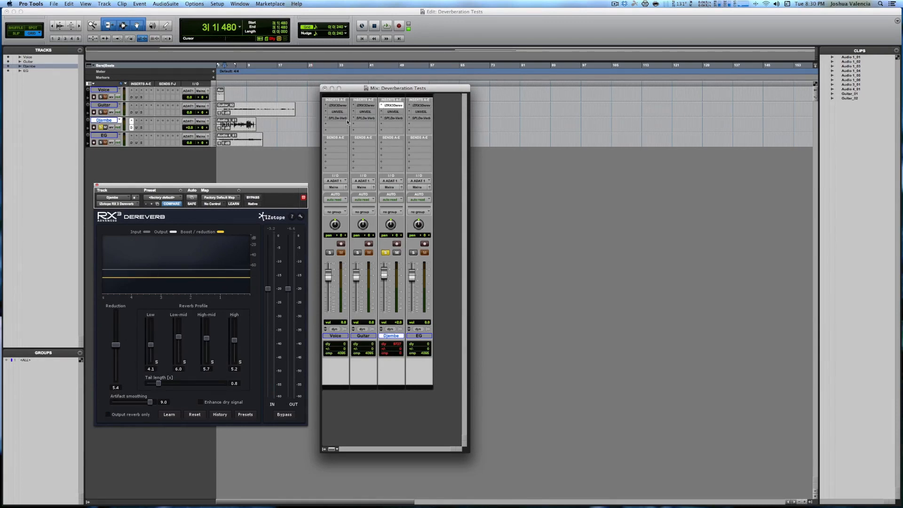
Step: Deactivate RX 3 Dereverb on the Djembe track, activate UNVEIL there, and play the passage through it
{"action": "left_click", "coordinate": [399, 106], "text": "ctrl+super"}
{"action": "left_click", "coordinate": [398, 113], "text": "ctrl+super"}
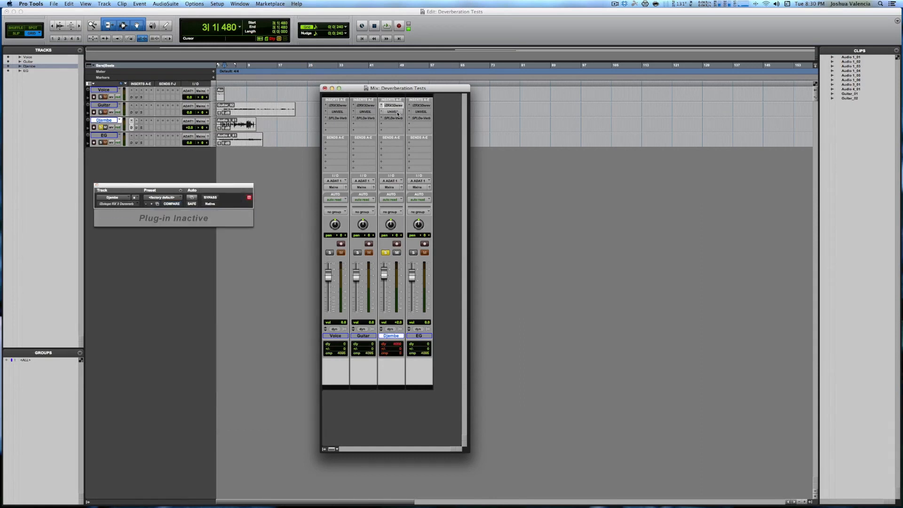
{"action": "left_click", "coordinate": [397, 112]}
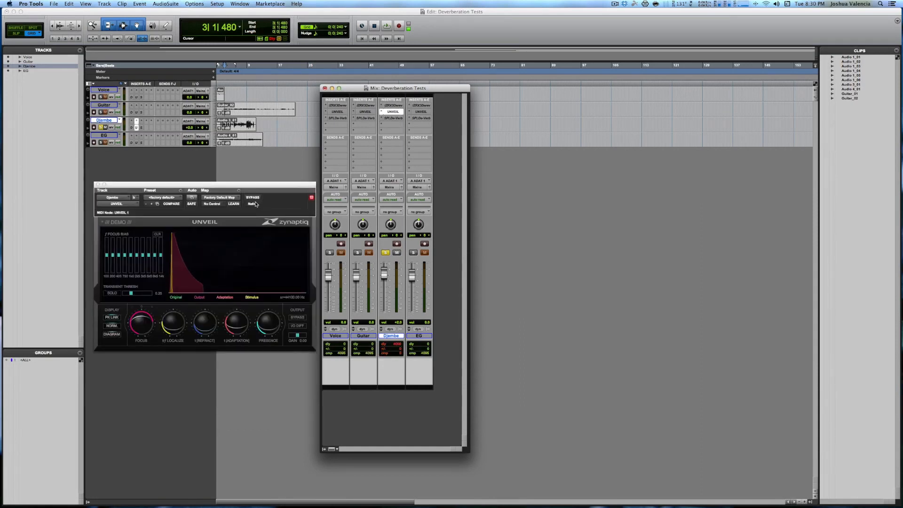
{"action": "key", "text": "space"}
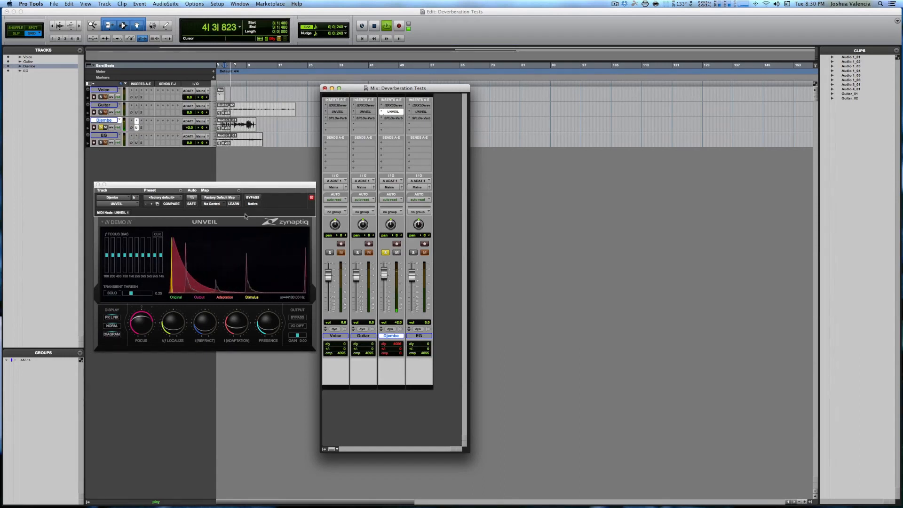
Step: Compare UNVEIL bypassed and engaged during the Djembe playback, and stop the transport
{"action": "left_click", "coordinate": [253, 198]}
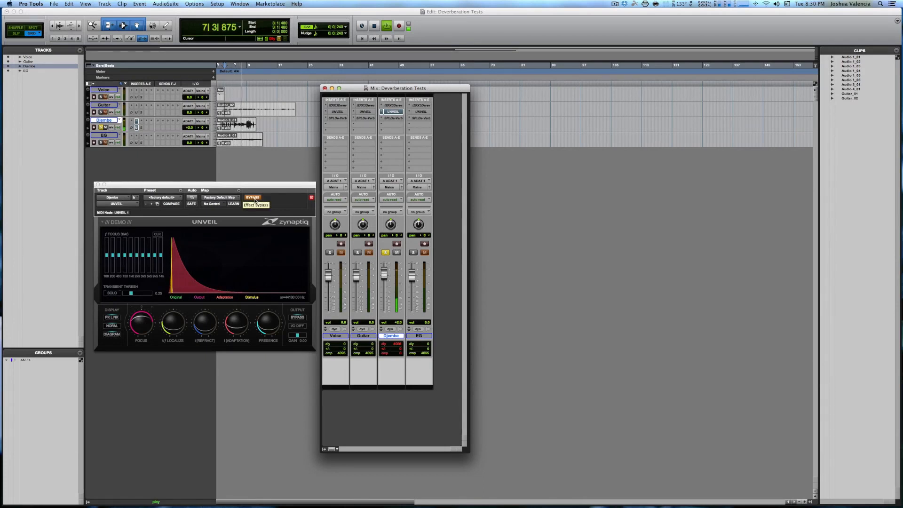
{"action": "left_click", "coordinate": [254, 198]}
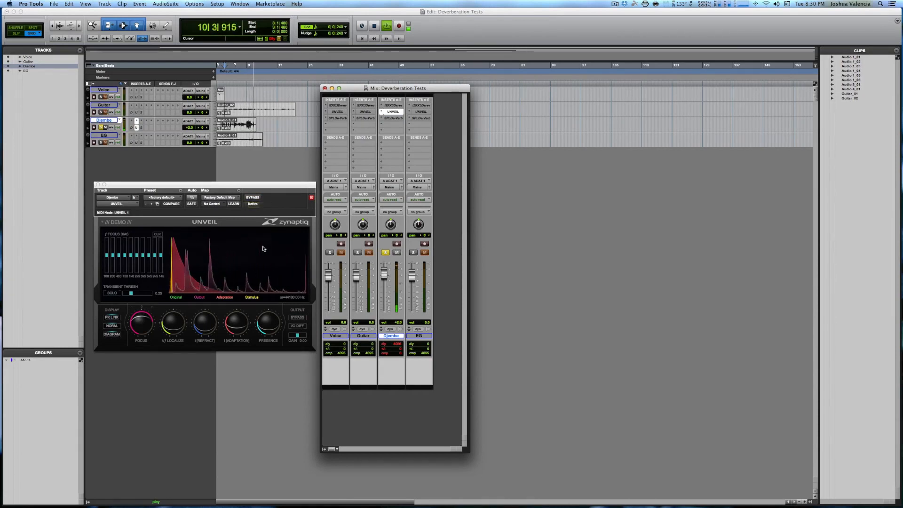
{"action": "key", "text": "space"}
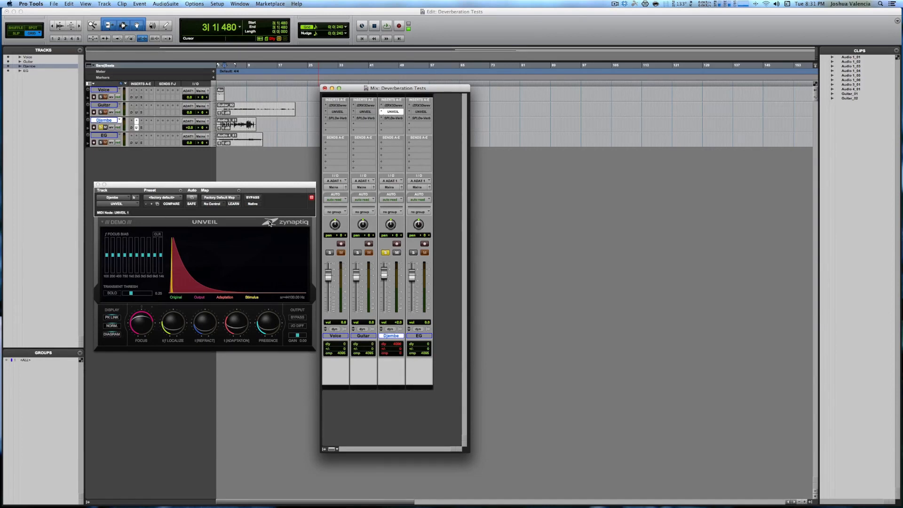
Step: Deactivate UNVEIL on the Djembe track, activate SPL De-Verb there, and play the passage through it
{"action": "left_click", "coordinate": [397, 115], "text": "ctrl+super"}
{"action": "left_click", "coordinate": [393, 118]}
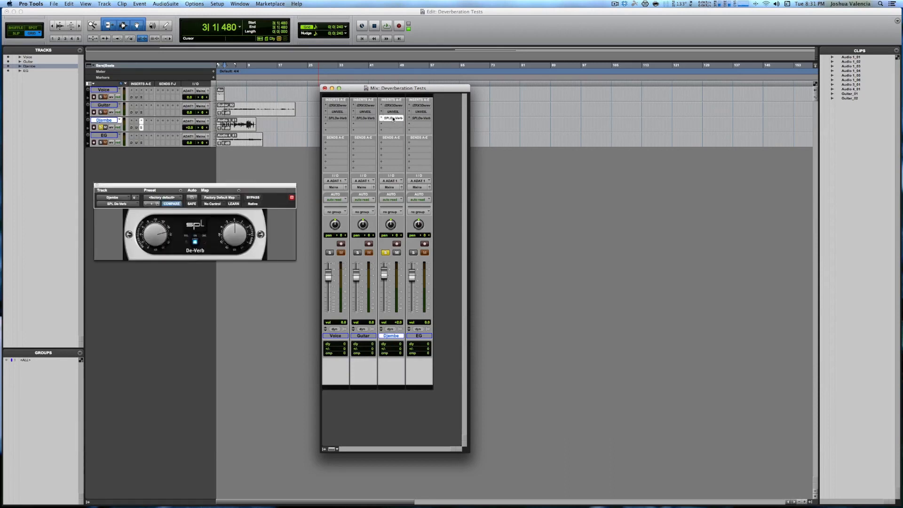
{"action": "key", "text": "space"}
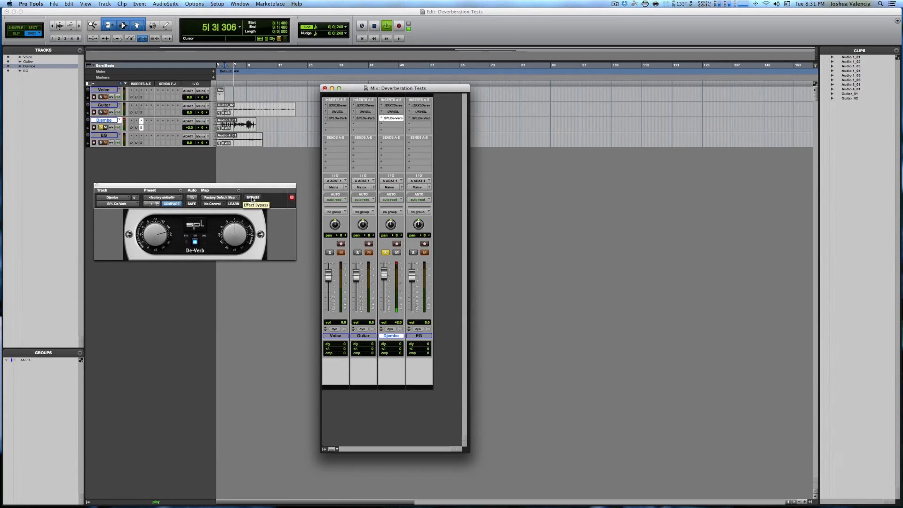
Step: Compare SPL De-Verb bypassed and engaged during the Djembe playback, stop the transport, and close the plug-in window
{"action": "left_click", "coordinate": [252, 197]}
{"action": "left_click", "coordinate": [252, 198]}
{"action": "key", "text": "space"}
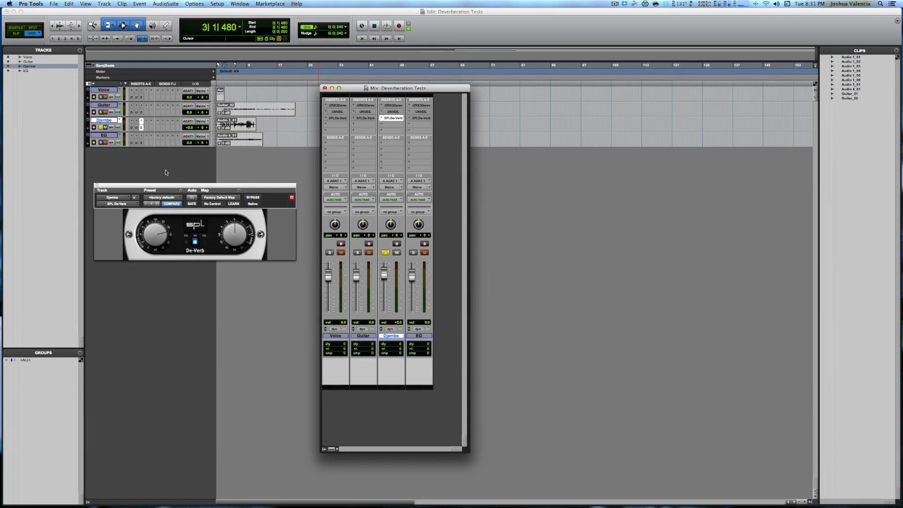
{"action": "left_click", "coordinate": [97, 186]}
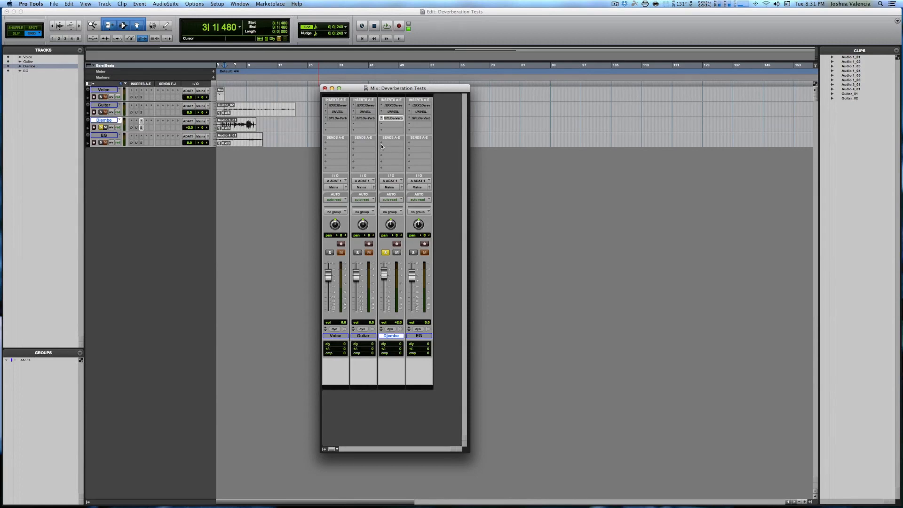
Step: Solo the EG track, activate RX 3 Dereverb on it, and play the passage with the plug-in bypassed
{"action": "left_click", "coordinate": [413, 253]}
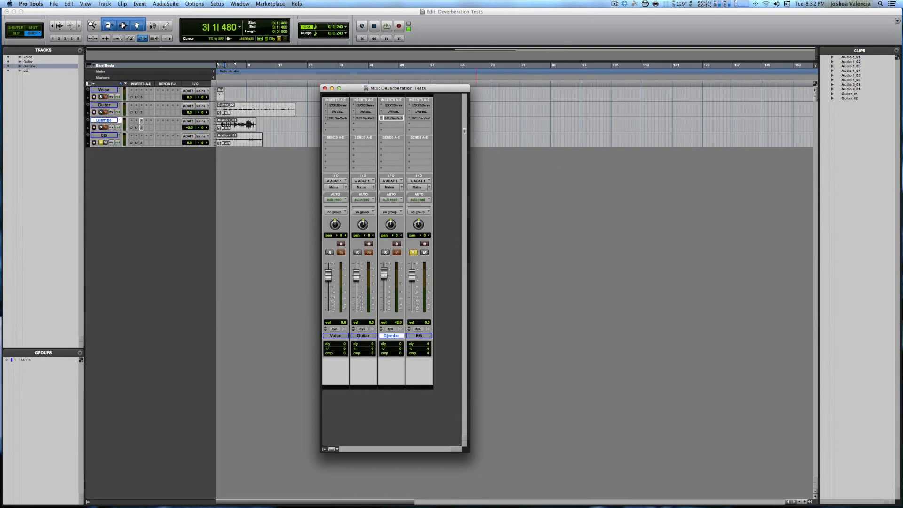
{"action": "left_click", "coordinate": [421, 106]}
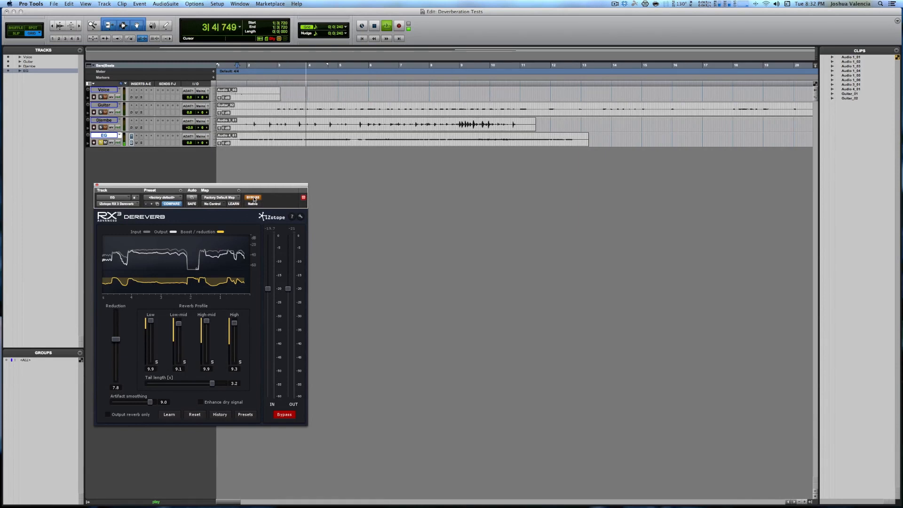
{"action": "key", "text": "super+equal"}
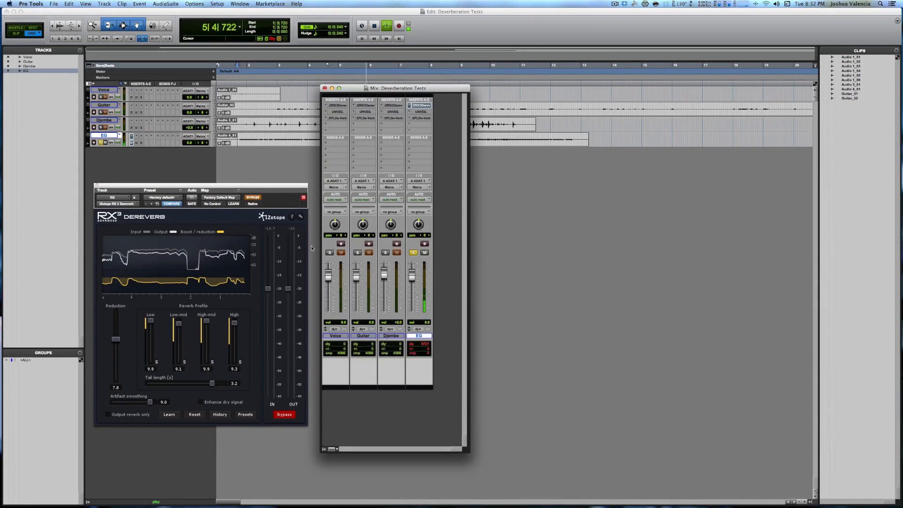
{"action": "key", "text": "space"}
Step: Engage RX 3 Dereverb on the EG track and play the passage through it
{"action": "left_click", "coordinate": [253, 197]}
{"action": "key", "text": "space"}
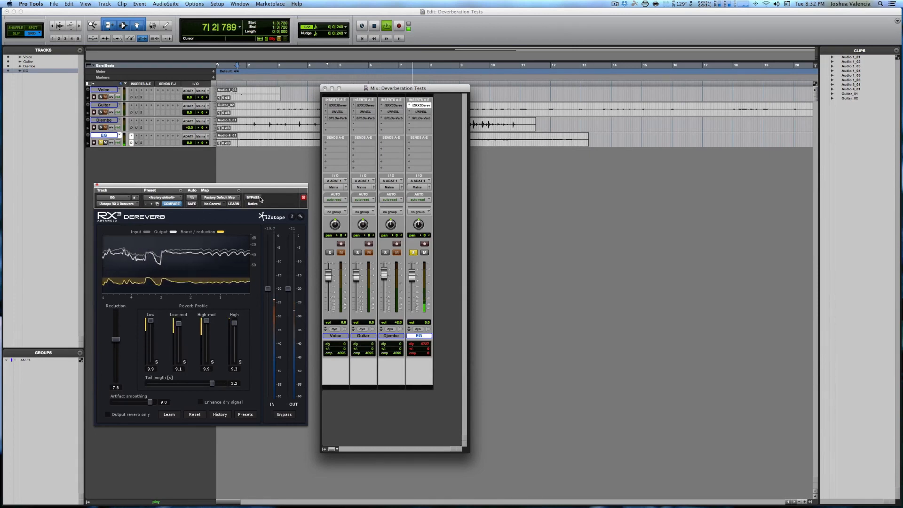
{"action": "key", "text": "space"}
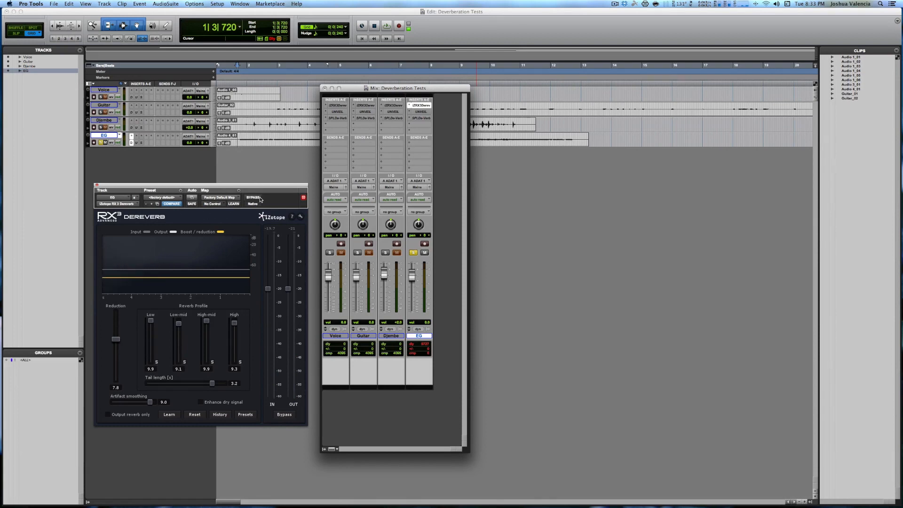
Step: Lower RX 3 Dereverb's Reduction to 5.4 on the EG track and audition the passage
{"action": "left_click_drag", "start_coordinate": [111, 339], "coordinate": [112, 345]}
{"action": "key", "text": "space"}
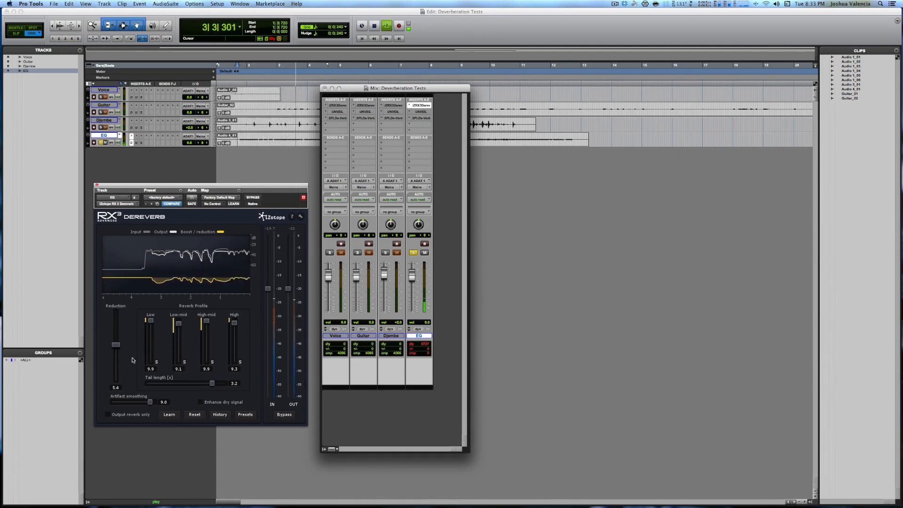
{"action": "key", "text": "space"}
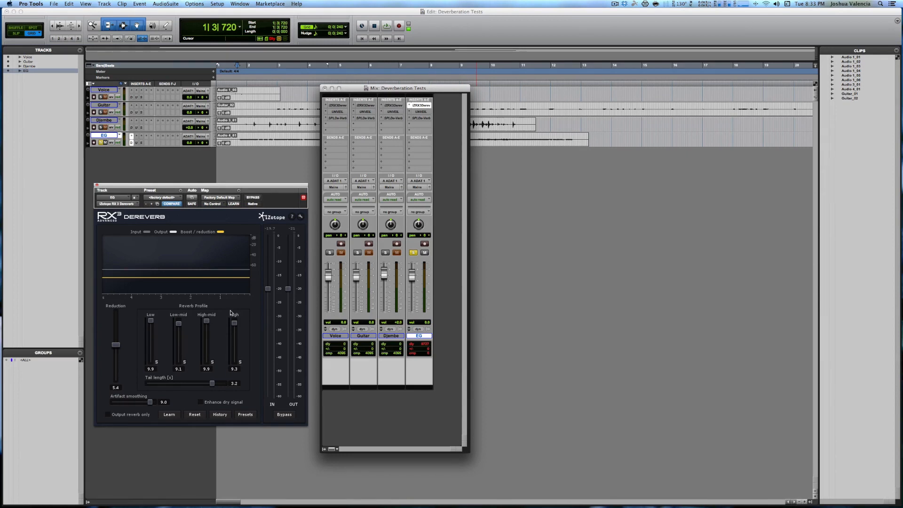
Step: Switch the EG track from RX 3 Dereverb to UNVEIL, and compare UNVEIL bypassed and engaged during playback
{"action": "left_click", "coordinate": [424, 106], "text": "ctrl+super"}
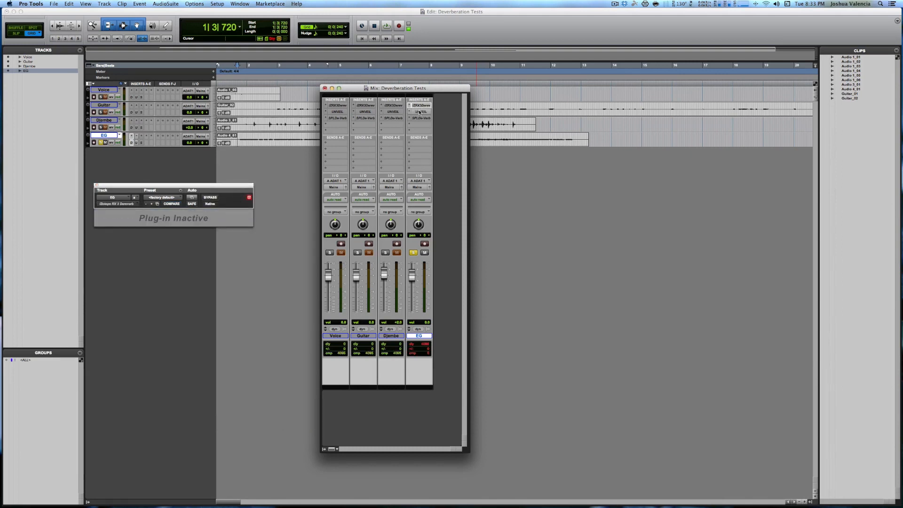
{"action": "left_click", "coordinate": [420, 112]}
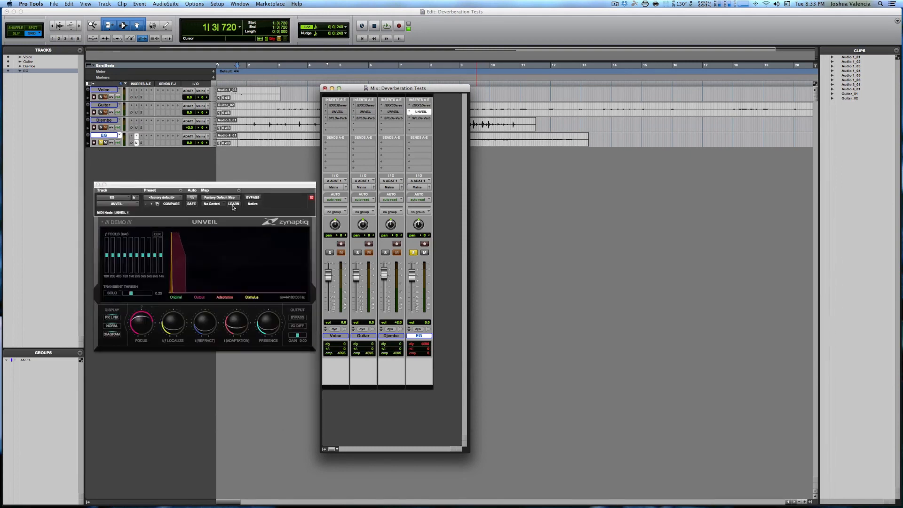
{"action": "key", "text": "space"}
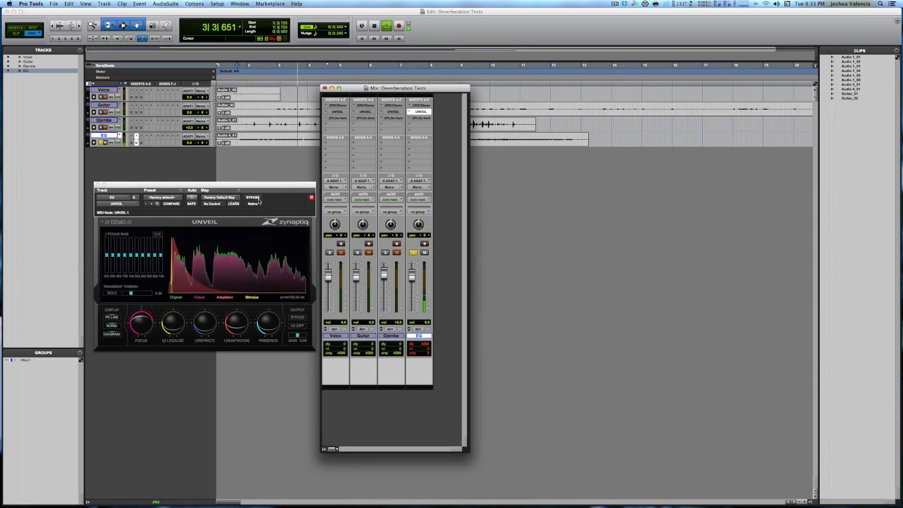
{"action": "left_click", "coordinate": [254, 197]}
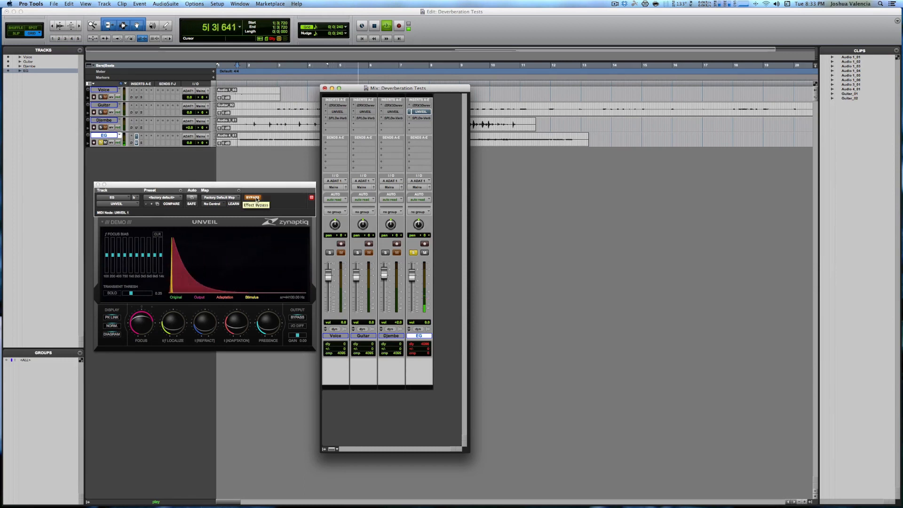
{"action": "left_click", "coordinate": [253, 197]}
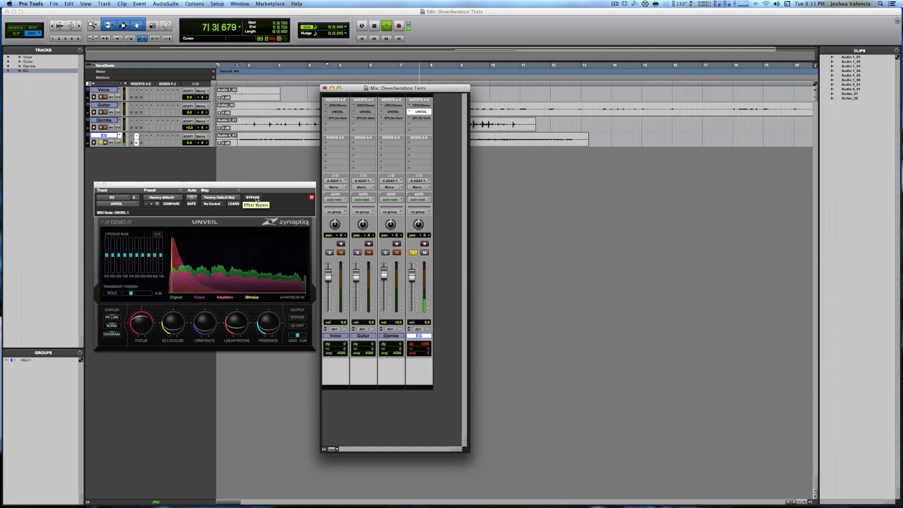
Step: Raise UNVEIL's Focus on the EG track and audition the passage from the start with that setting
{"action": "left_click_drag", "start_coordinate": [136, 325], "coordinate": [147, 314]}
{"action": "key", "text": "space"}
{"action": "key", "text": "space"}
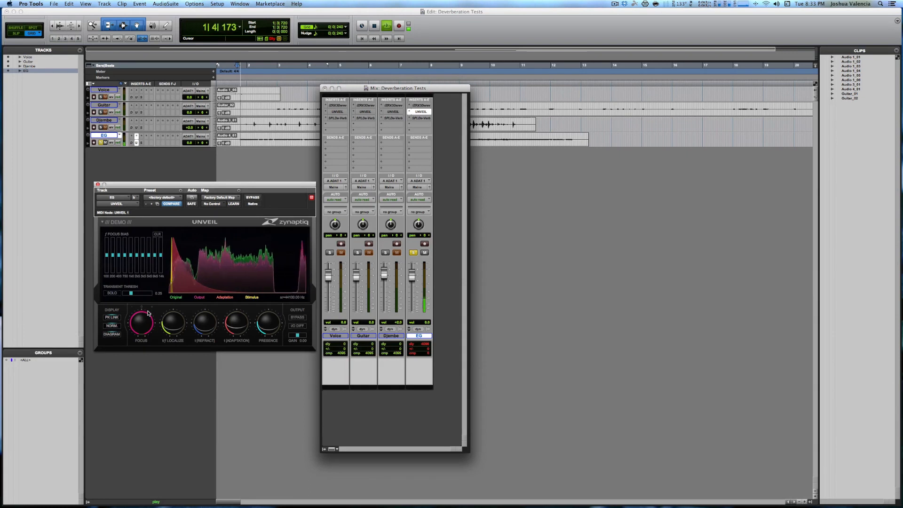
{"action": "key", "text": "space"}
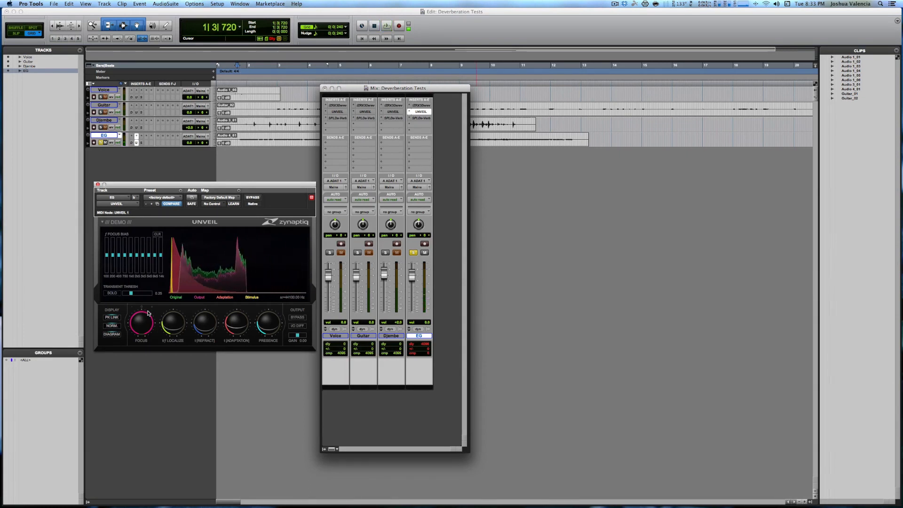
{"action": "key", "text": "space"}
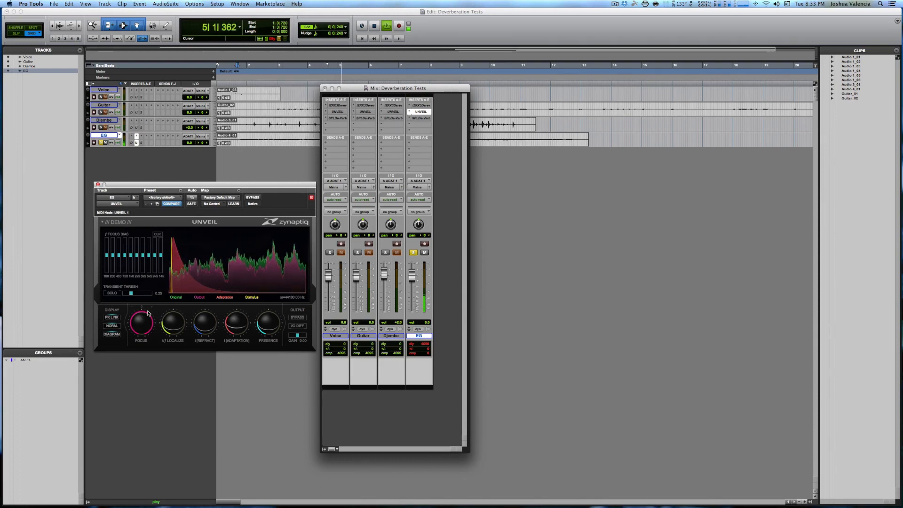
{"action": "key", "text": "space"}
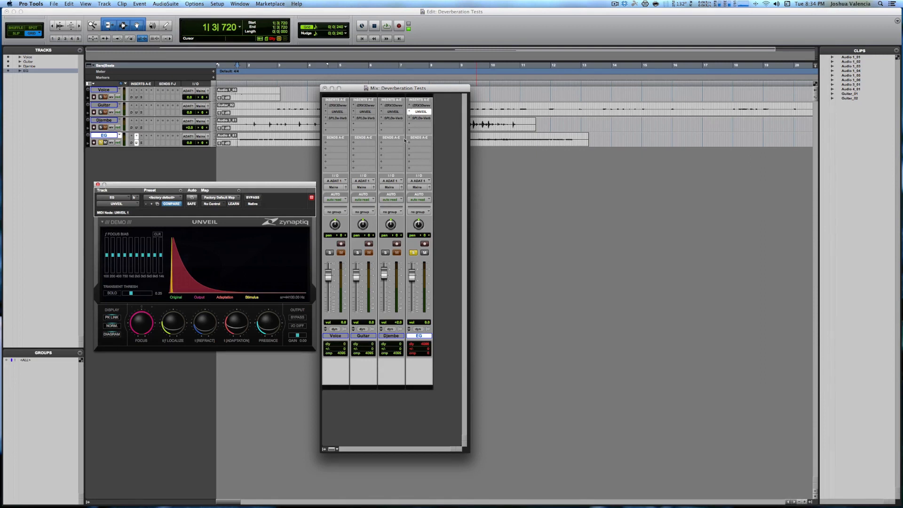
Step: Switch the EG track from UNVEIL to SPL De-Verb, and compare SPL De-Verb bypassed and engaged during playback
{"action": "left_click", "coordinate": [426, 112], "text": "ctrl+super"}
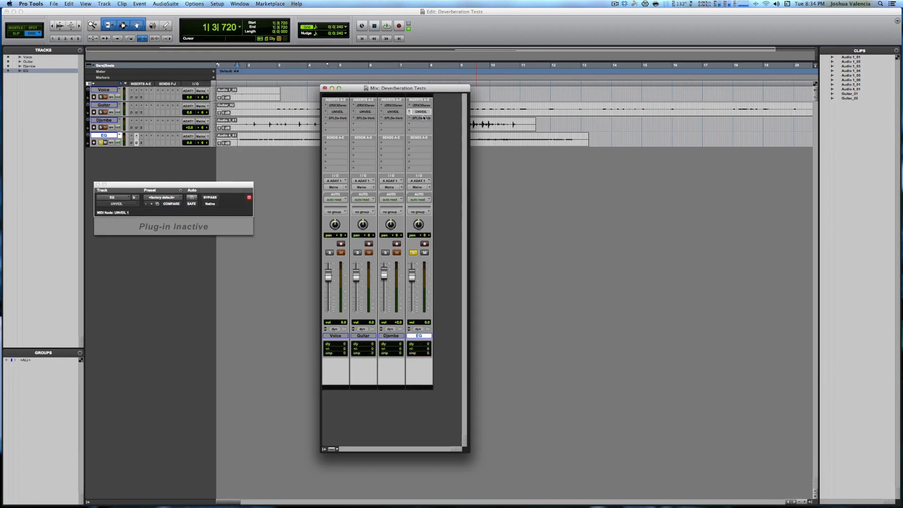
{"action": "left_click", "coordinate": [422, 118]}
{"action": "key", "text": "space"}
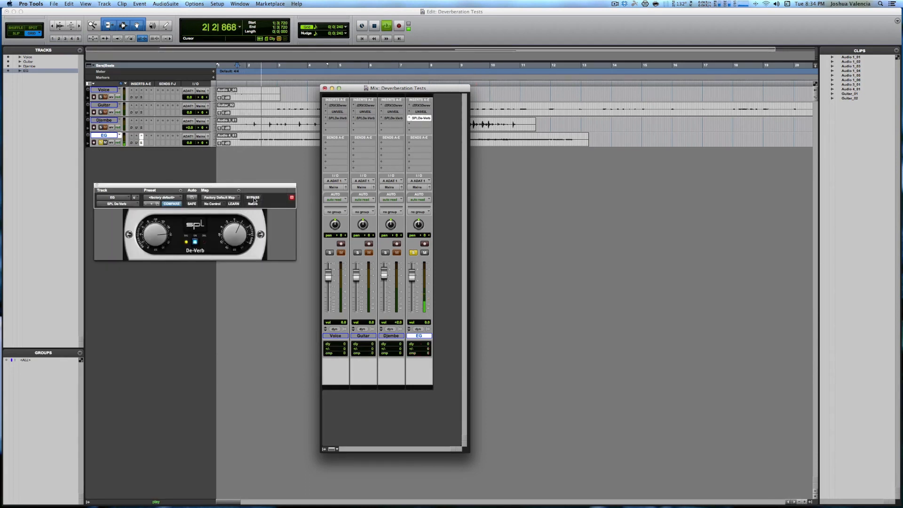
{"action": "left_click", "coordinate": [257, 197]}
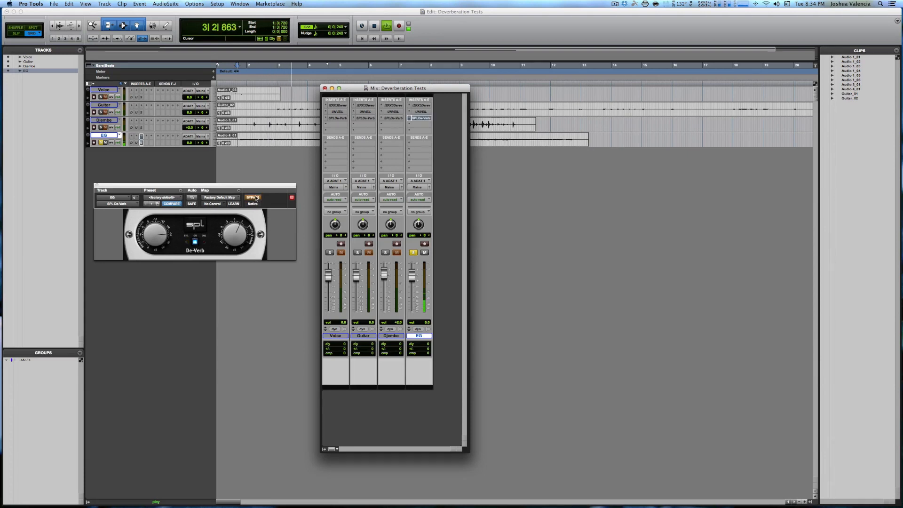
{"action": "left_click", "coordinate": [256, 197]}
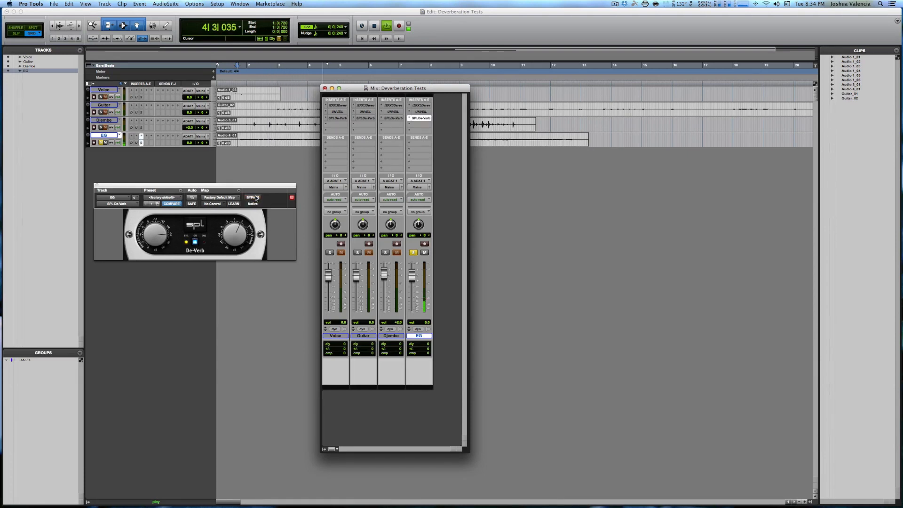
{"action": "key", "text": "space"}
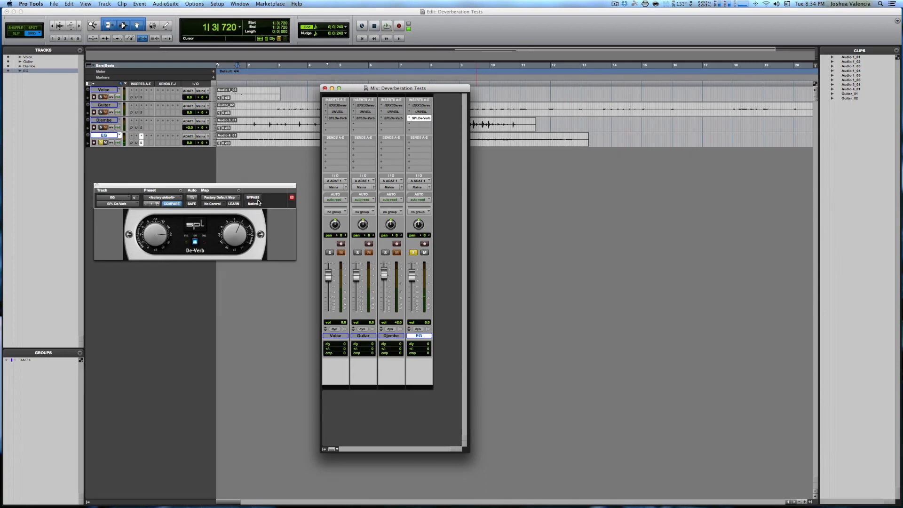